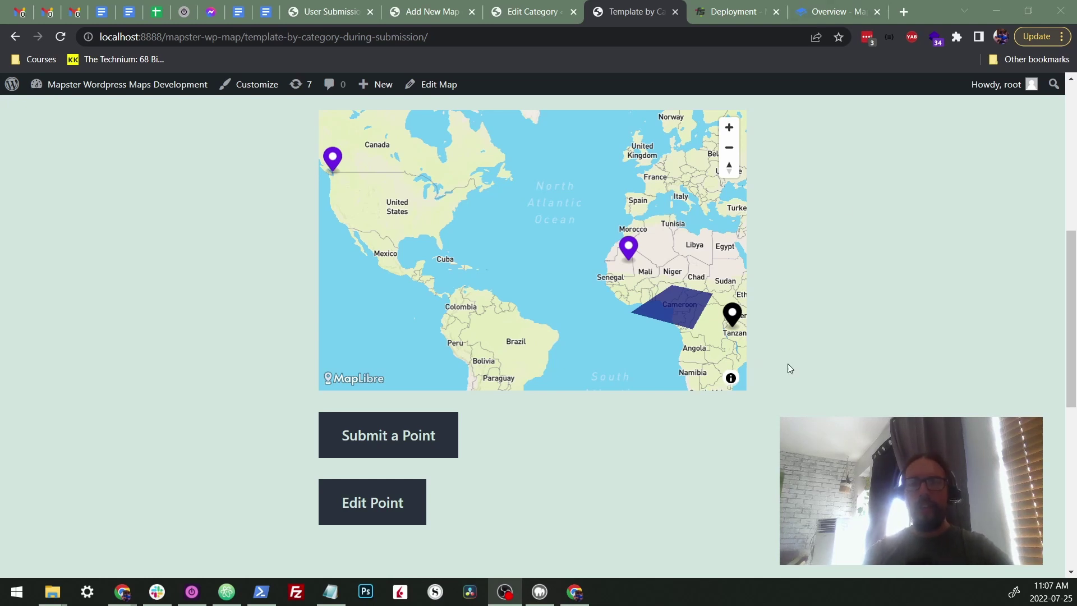
Step: Start a new point submission with Submit a Point and pick a category card for it
{"action": "scroll", "coordinate": [842, 267], "scroll_direction": "up", "scroll_amount": 2}
{"action": "scroll", "coordinate": [840, 268], "scroll_direction": "down", "scroll_amount": 2}
{"action": "scroll", "coordinate": [840, 266], "scroll_direction": "up", "scroll_amount": 1}
{"action": "scroll", "coordinate": [840, 264], "scroll_direction": "down", "scroll_amount": 1}
{"action": "scroll", "coordinate": [845, 267], "scroll_direction": "down", "scroll_amount": 1}
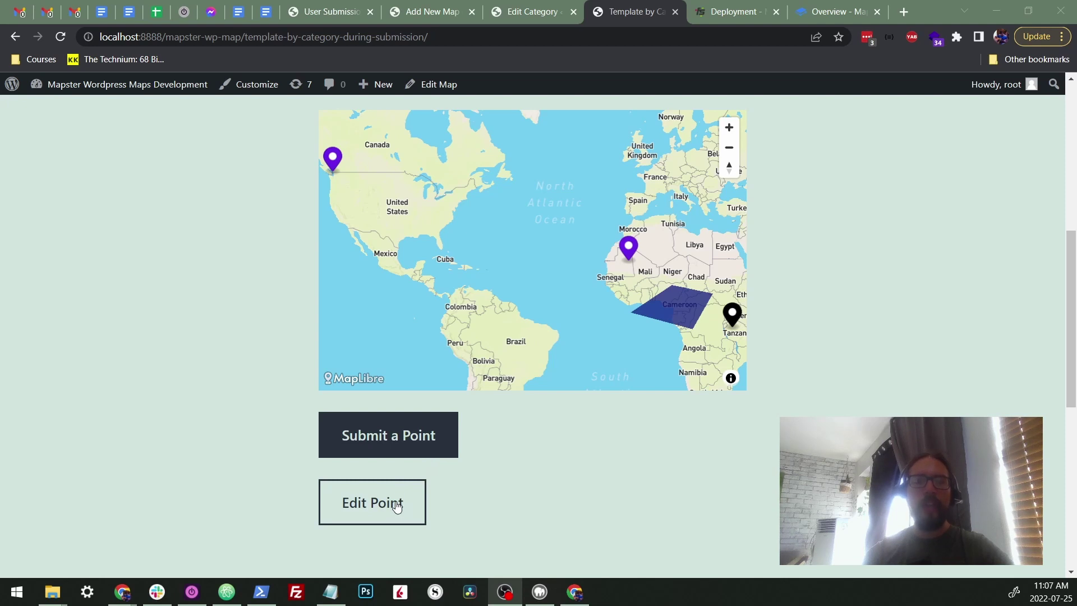
{"action": "scroll", "coordinate": [705, 475], "scroll_direction": "up", "scroll_amount": 1}
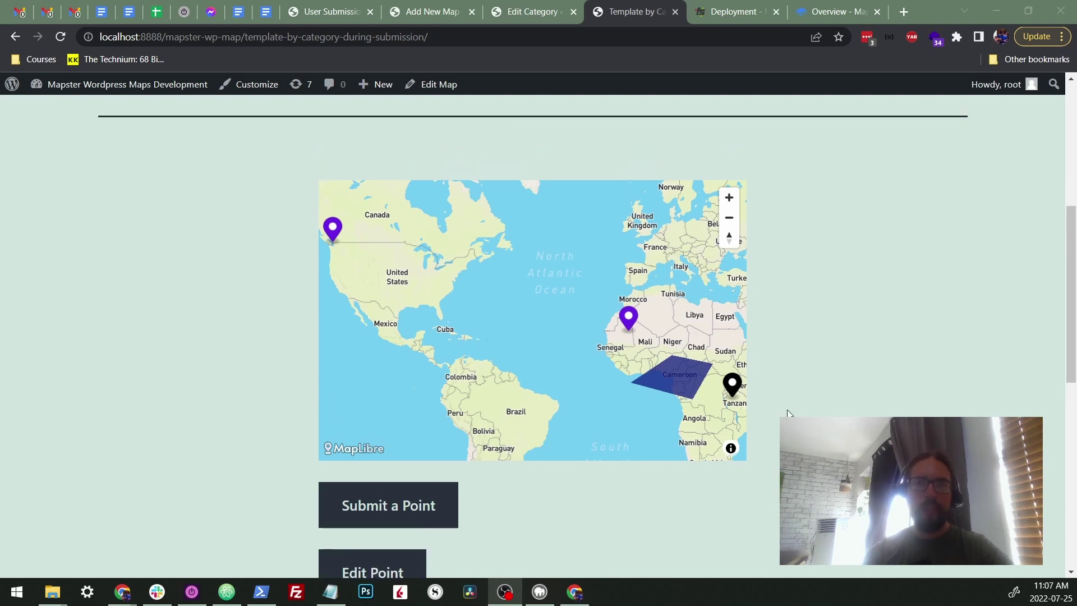
{"action": "scroll", "coordinate": [788, 413], "scroll_direction": "down", "scroll_amount": 1}
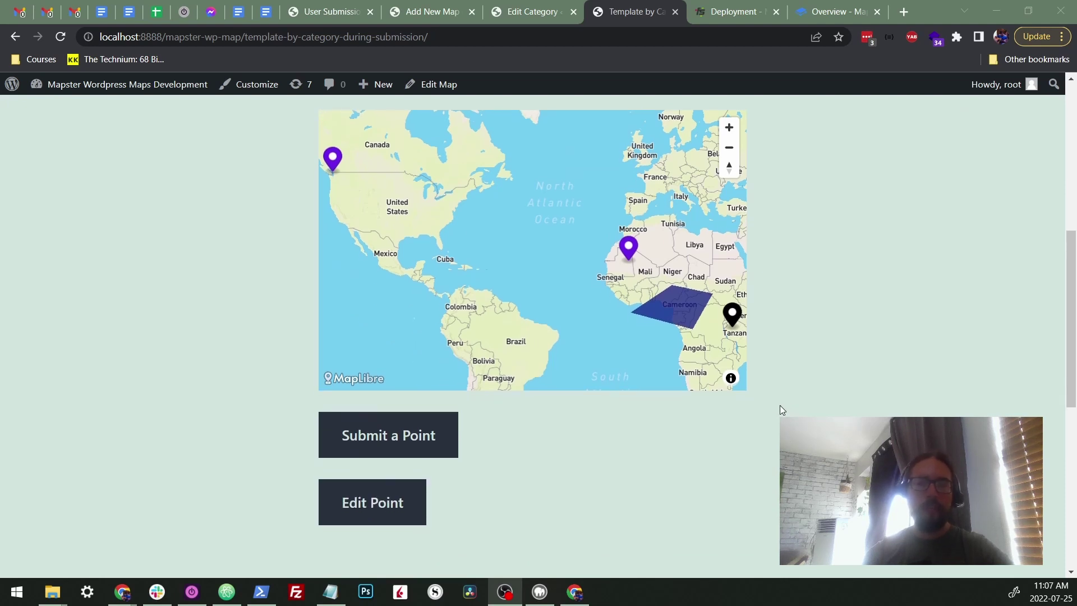
{"action": "left_click", "coordinate": [425, 447]}
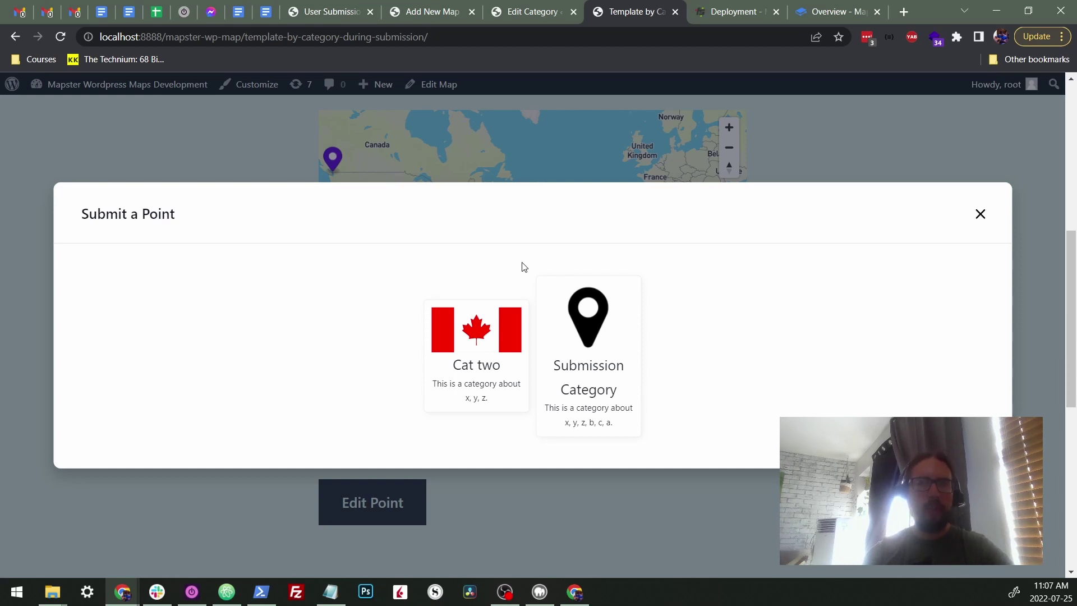
{"action": "left_click", "coordinate": [588, 348]}
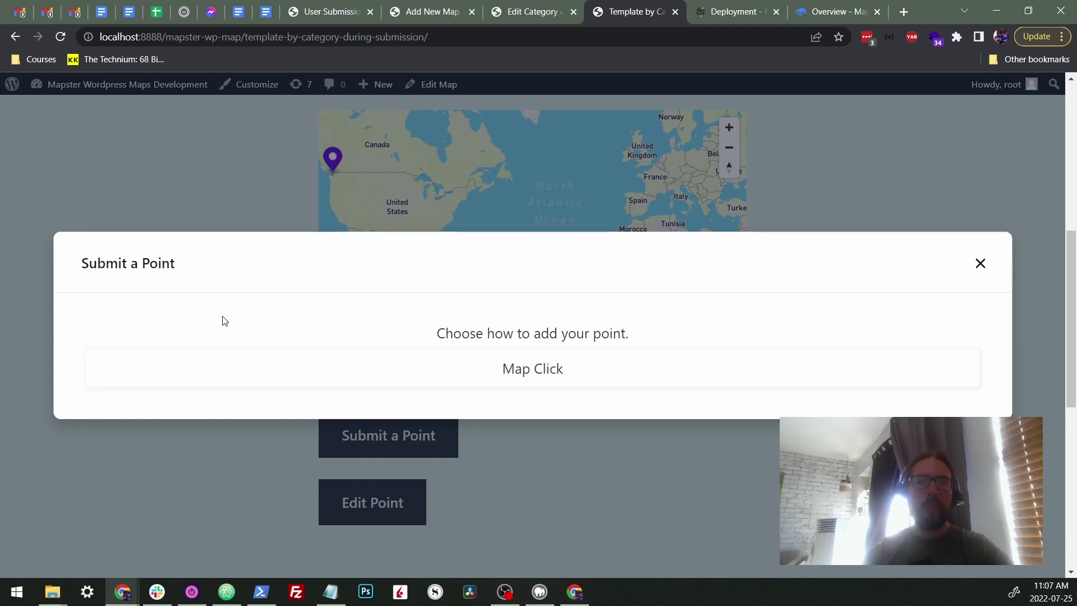
Step: Place the point by map click, zooming in to Thunder Bay, and capture it
{"action": "left_click", "coordinate": [516, 364]}
{"action": "mouse_move", "coordinate": [435, 255]}
{"action": "left_mouse_down"}
{"action": "mouse_move", "coordinate": [556, 272]}
{"action": "mouse_move", "coordinate": [546, 274]}
{"action": "mouse_move", "coordinate": [617, 272]}
{"action": "mouse_move", "coordinate": [579, 308]}
{"action": "mouse_move", "coordinate": [600, 298]}
{"action": "left_mouse_up"}
{"action": "scroll", "coordinate": [570, 284], "scroll_direction": "up", "scroll_amount": 8}
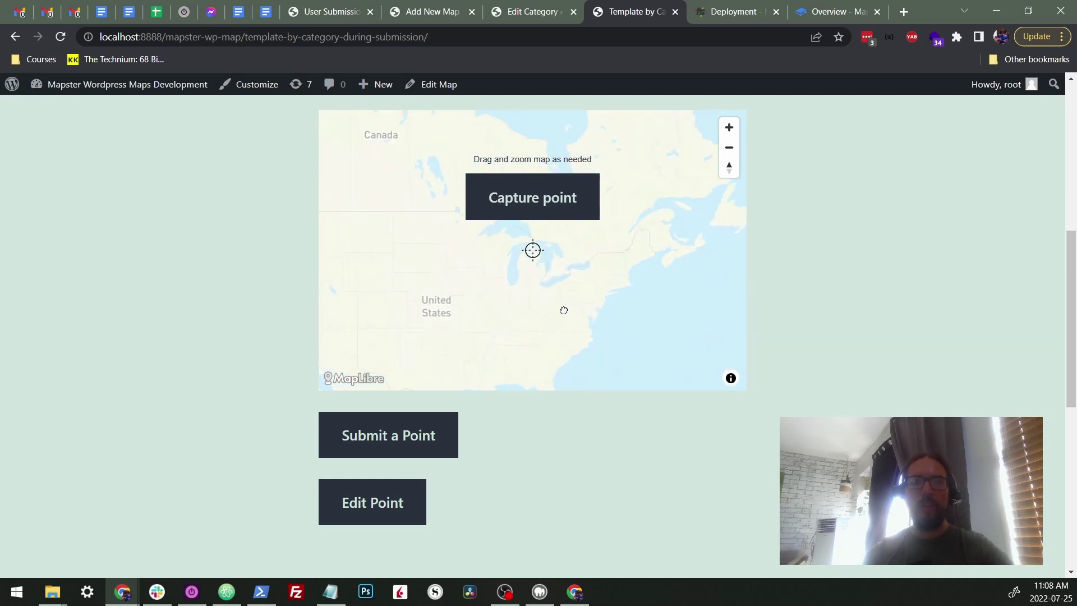
{"action": "scroll", "coordinate": [570, 257], "scroll_direction": "up", "scroll_amount": 4}
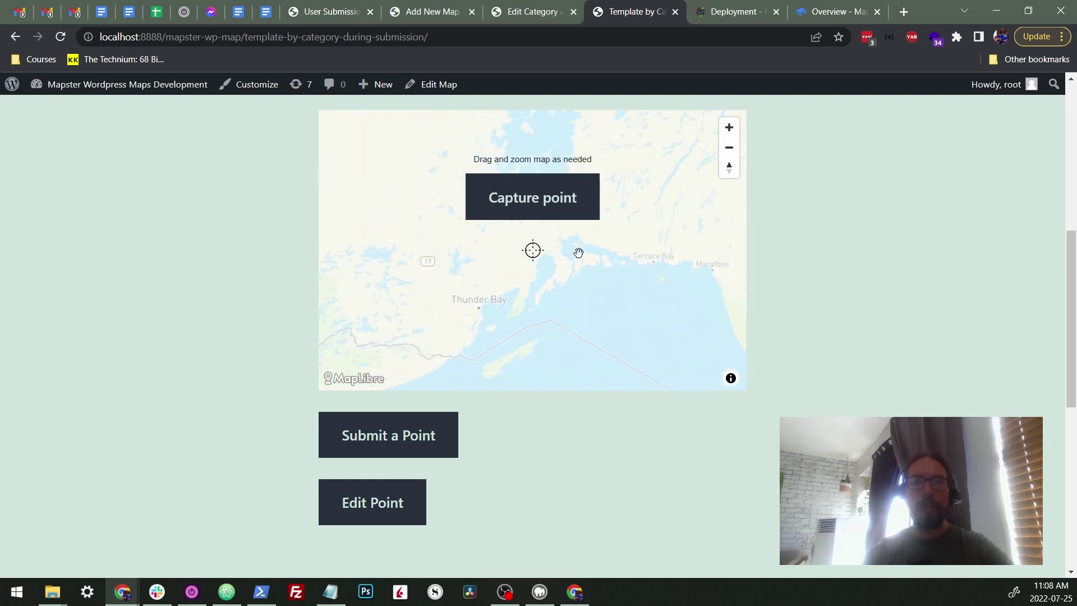
{"action": "left_click_drag", "start_coordinate": [577, 254], "coordinate": [633, 212]}
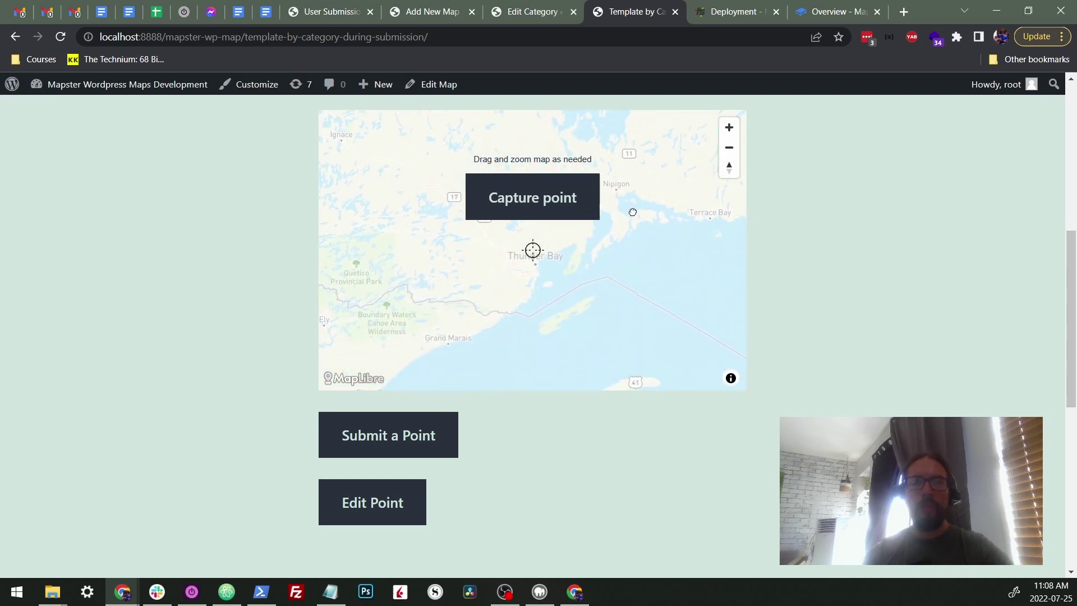
{"action": "left_click", "coordinate": [534, 210]}
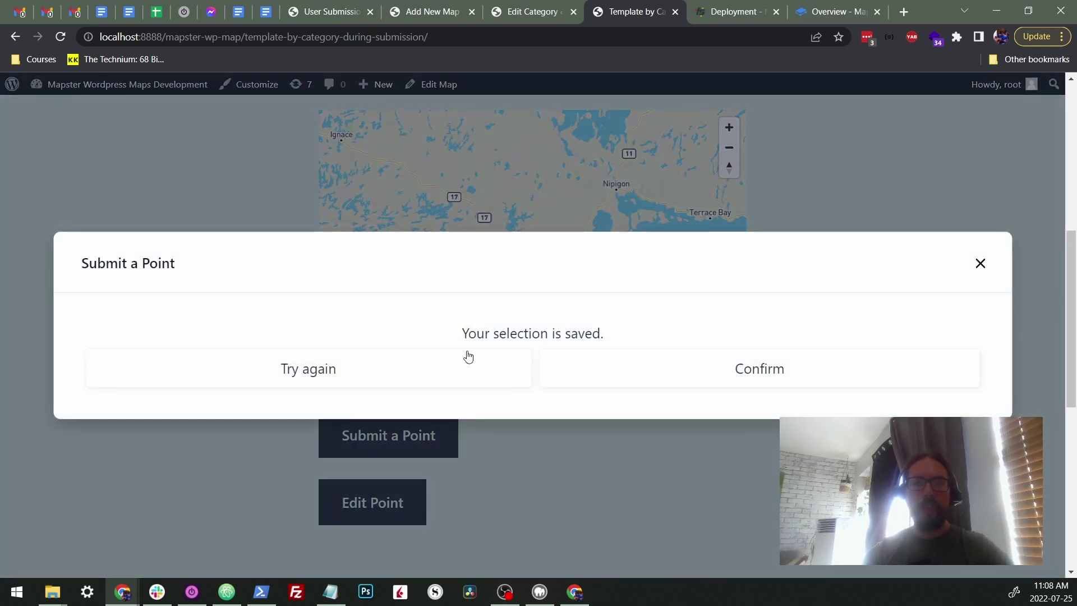
Step: Confirm the Thunder Bay location, submit it with school name 'Sample School', and return to the map
{"action": "left_click", "coordinate": [647, 368]}
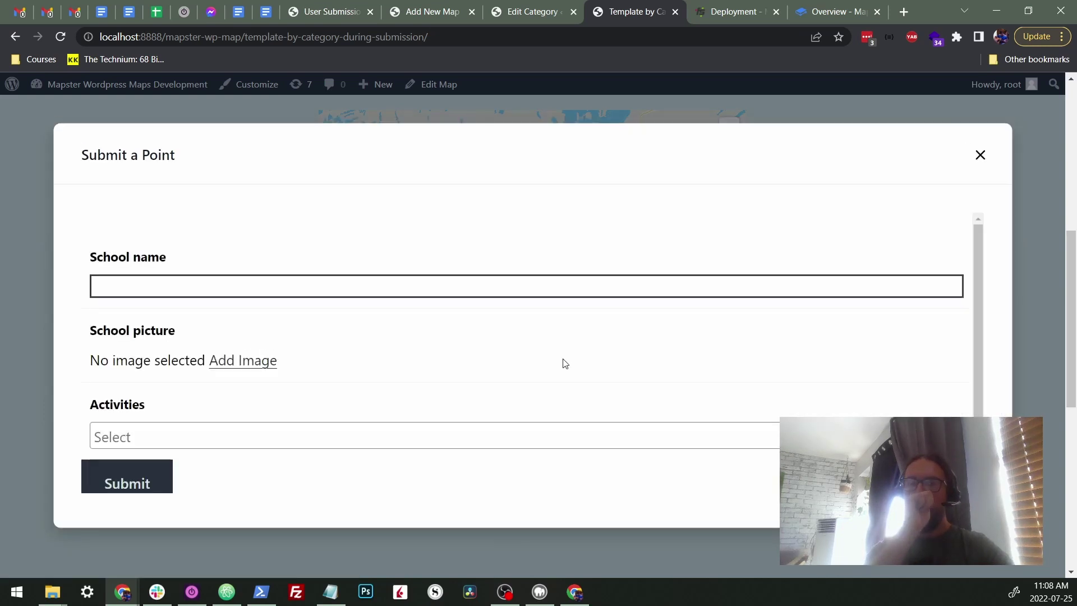
{"action": "scroll", "coordinate": [407, 307], "scroll_direction": "down", "scroll_amount": 1}
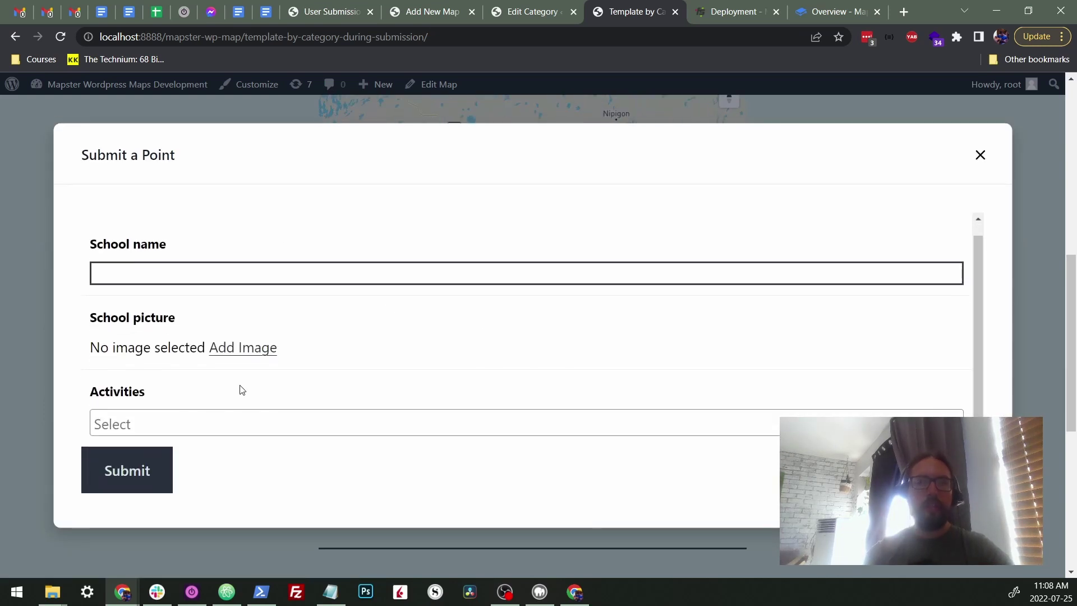
{"action": "scroll", "coordinate": [312, 316], "scroll_direction": "up", "scroll_amount": 1}
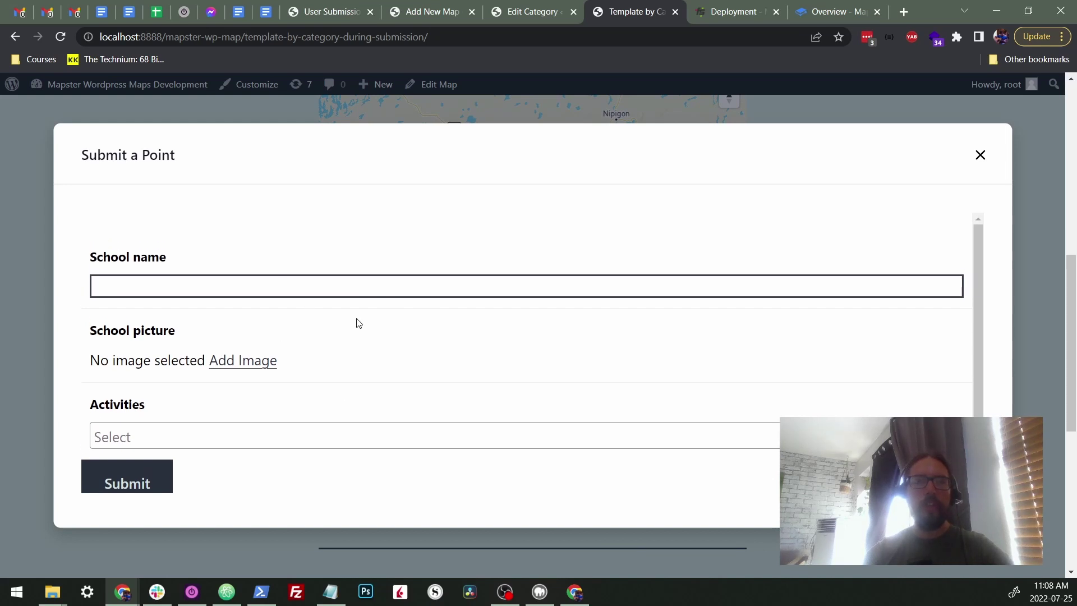
{"action": "scroll", "coordinate": [314, 310], "scroll_direction": "up", "scroll_amount": 3}
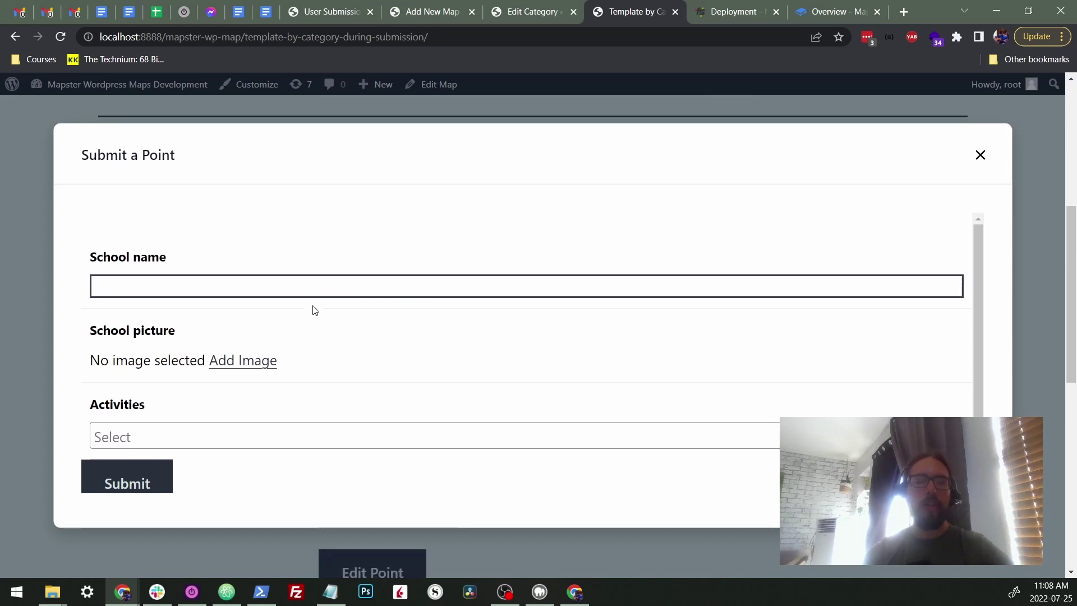
{"action": "scroll", "coordinate": [314, 310], "scroll_direction": "down", "scroll_amount": 1}
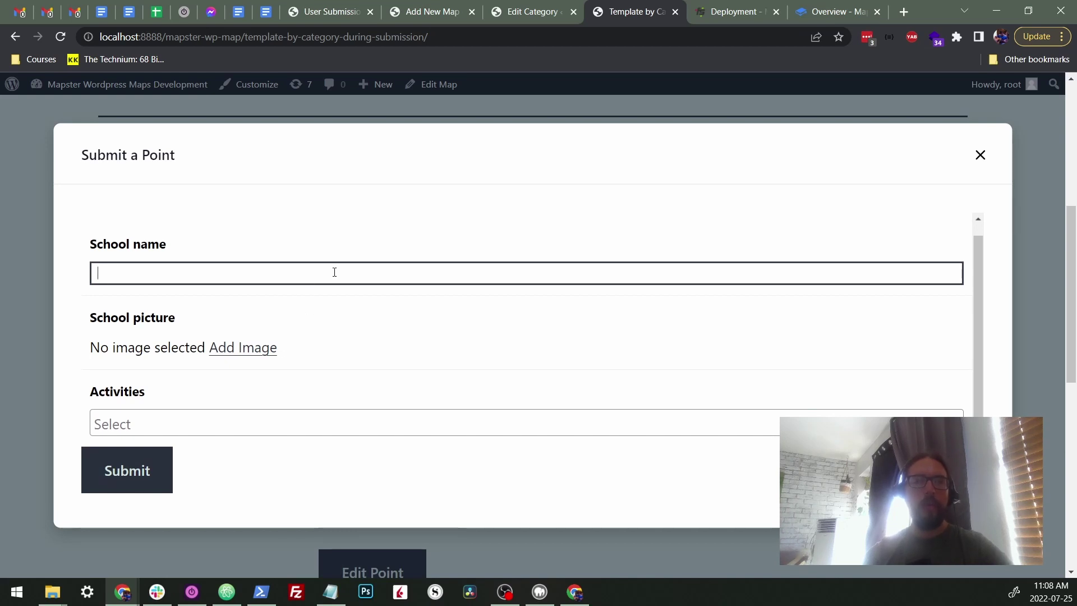
{"action": "type", "text": "Sample S"}
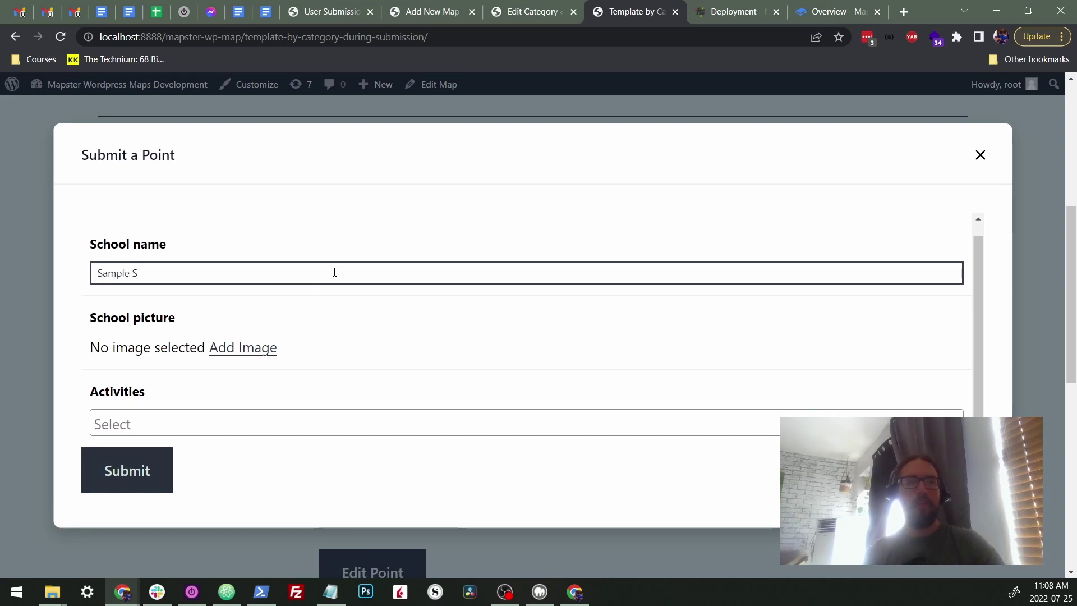
{"action": "type", "text": "chool"}
{"action": "left_click", "coordinate": [100, 481]}
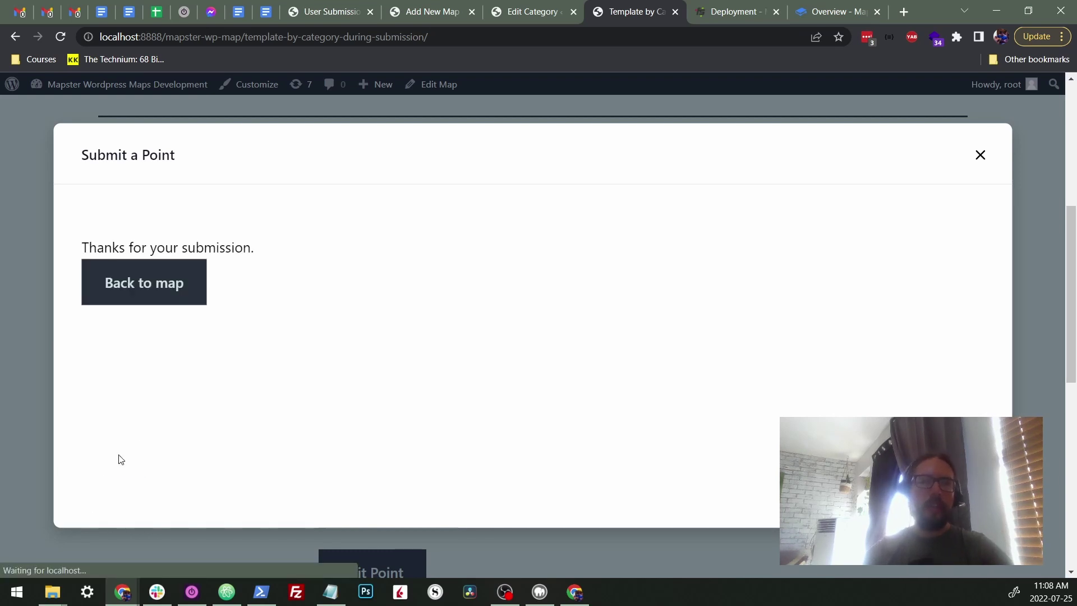
{"action": "left_click", "coordinate": [164, 303]}
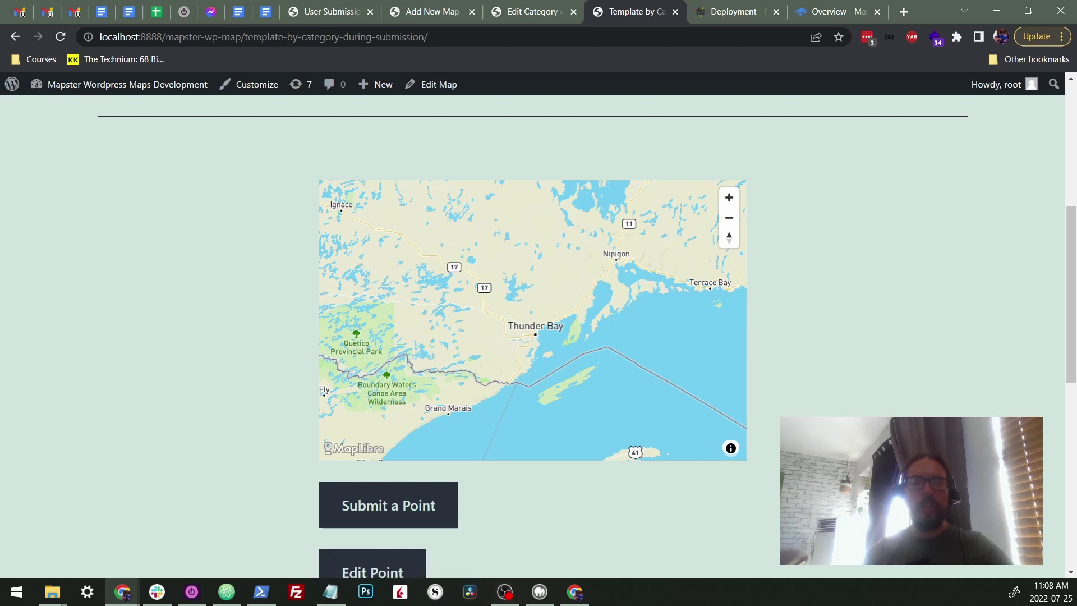
{"action": "scroll", "coordinate": [777, 439], "scroll_direction": "down", "scroll_amount": 1}
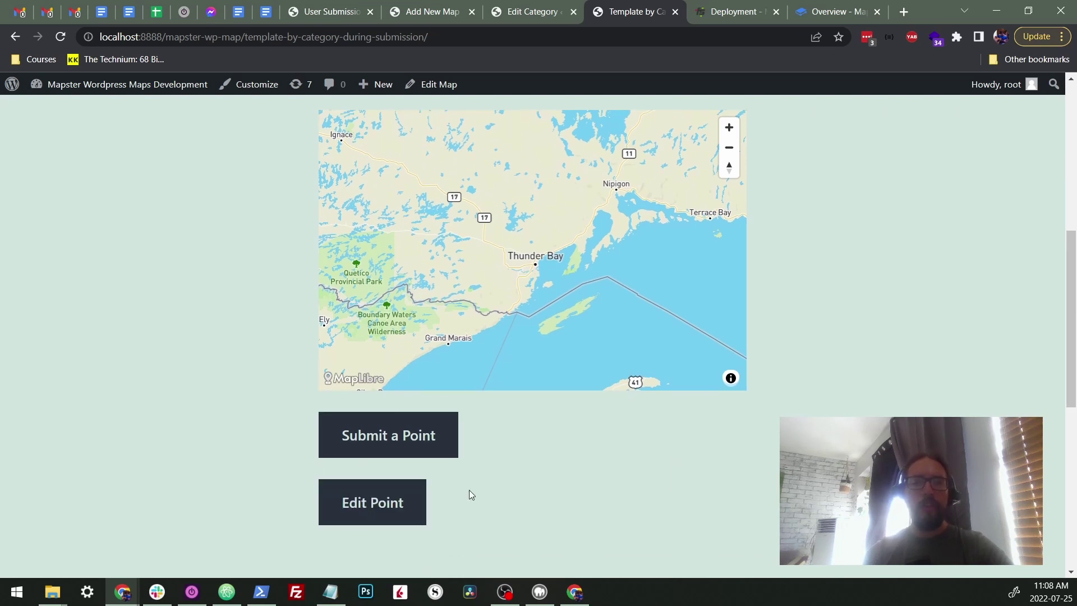
{"action": "left_click", "coordinate": [402, 508]}
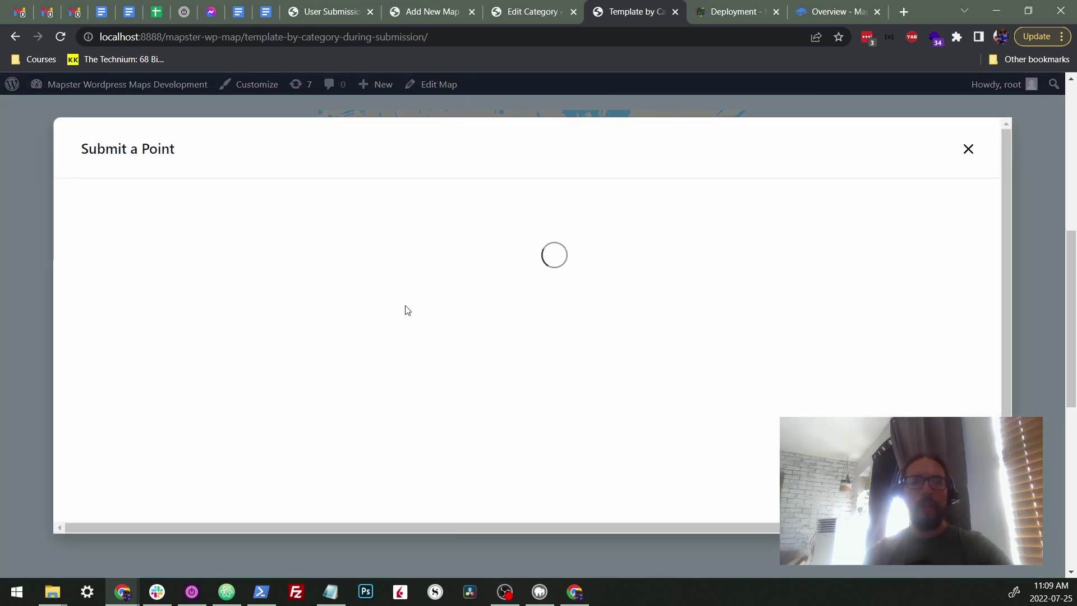
{"action": "left_click", "coordinate": [436, 256]}
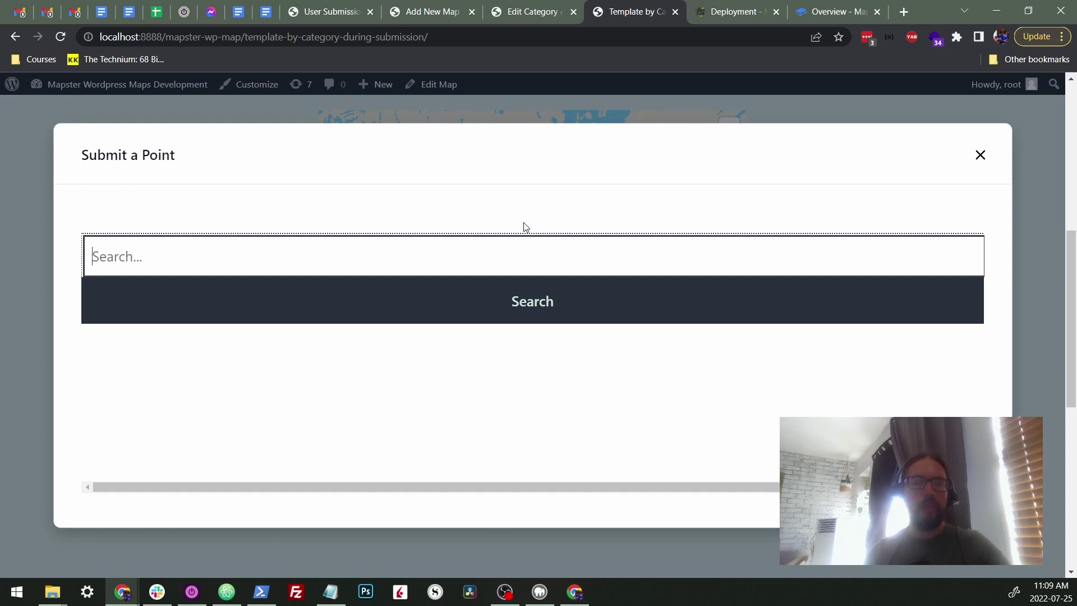
{"action": "type", "text": "school"}
{"action": "left_click", "coordinate": [568, 319]}
{"action": "triple_click", "coordinate": [409, 268]}
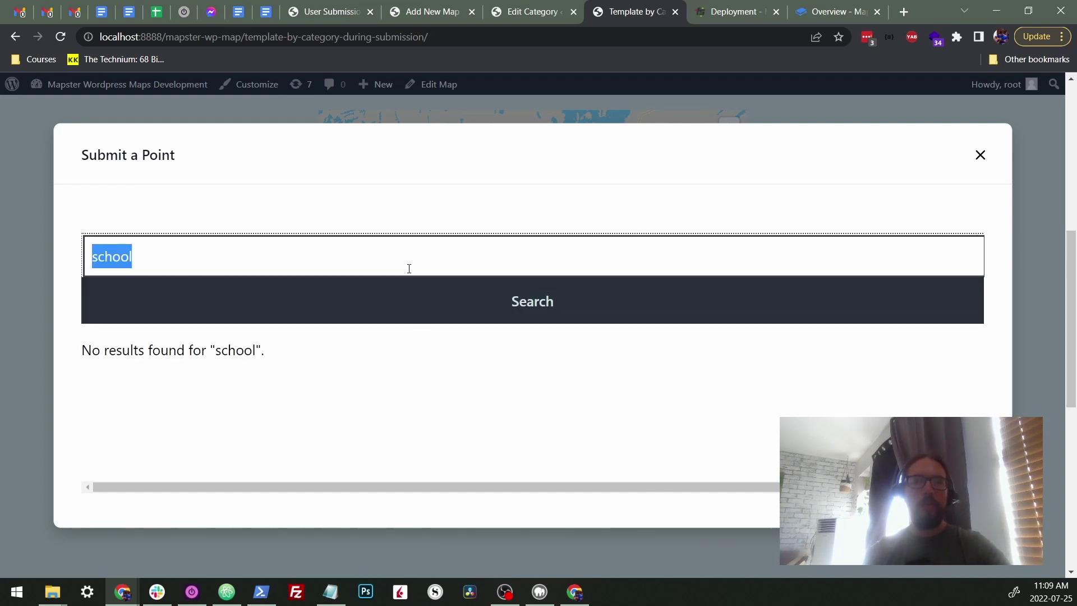
{"action": "type", "text": "lovin"}
{"action": "left_click", "coordinate": [448, 291]}
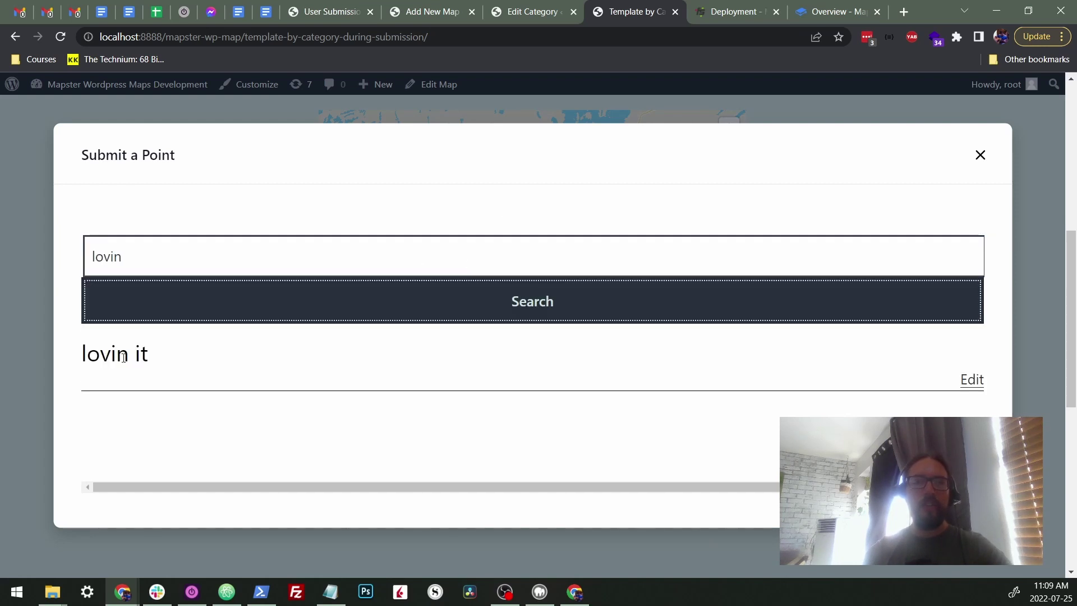
{"action": "left_click_drag", "start_coordinate": [124, 358], "coordinate": [163, 363]}
{"action": "left_click", "coordinate": [163, 363]}
{"action": "left_click", "coordinate": [969, 389]}
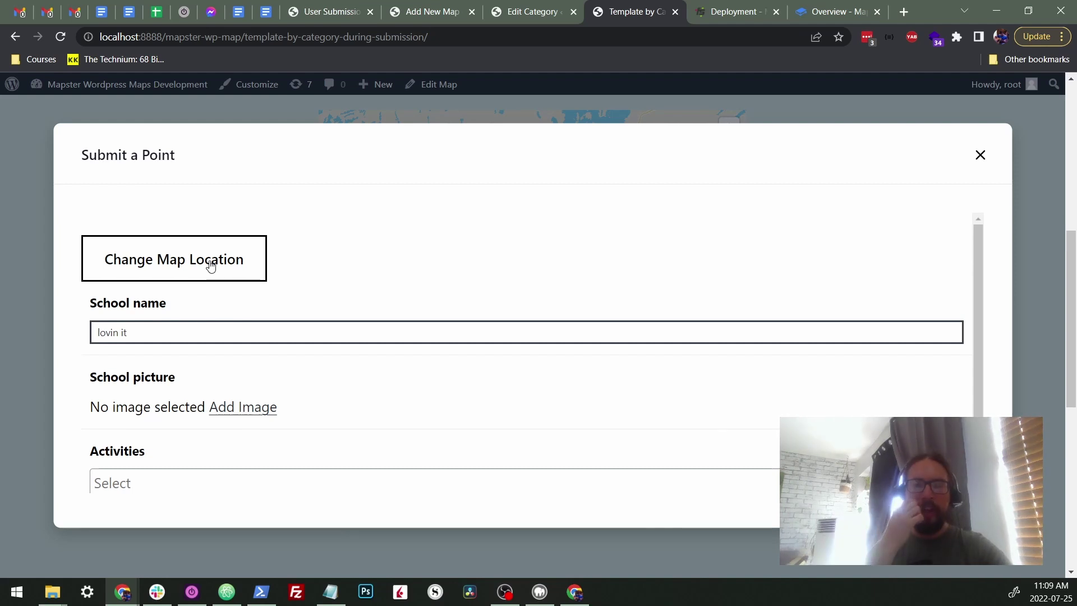
{"action": "scroll", "coordinate": [168, 309], "scroll_direction": "down", "scroll_amount": 1}
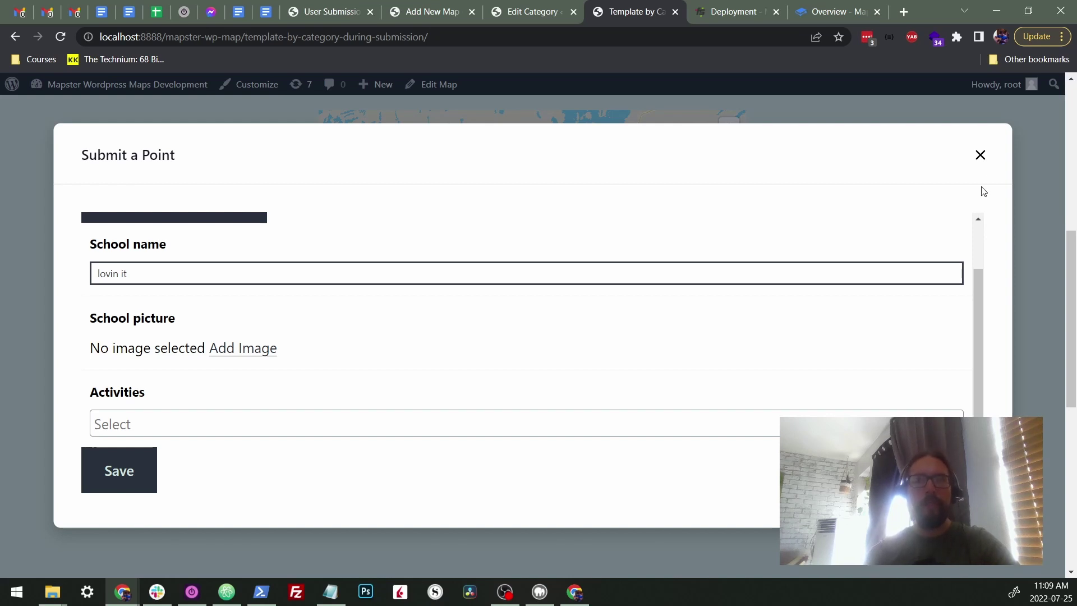
{"action": "left_click", "coordinate": [982, 158]}
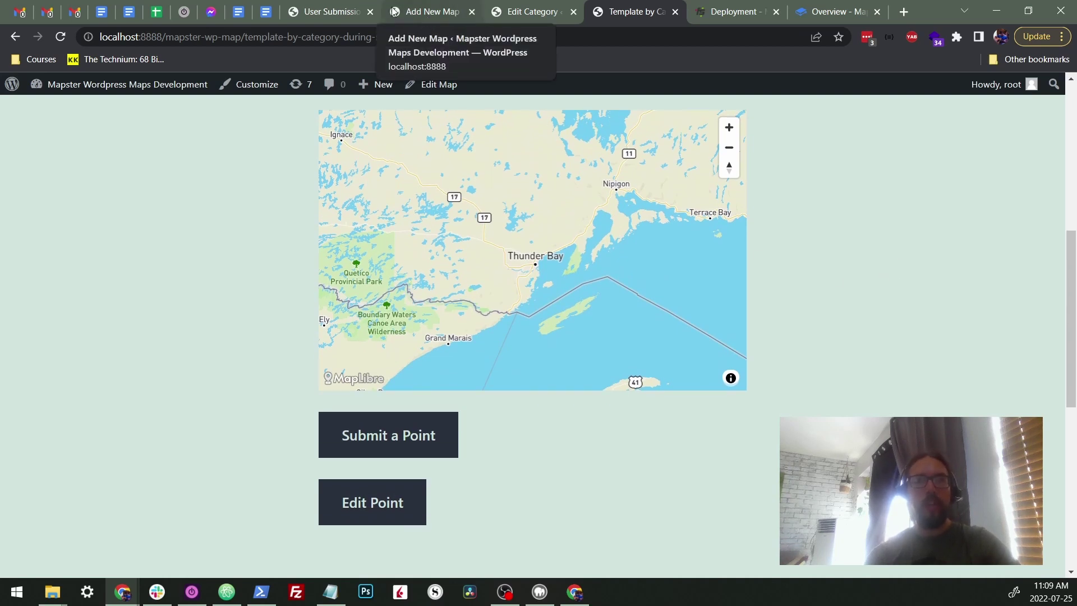
Step: Open Maps > User Submissions in the admin to list the 5 existing submissions
{"action": "left_click", "coordinate": [331, 12]}
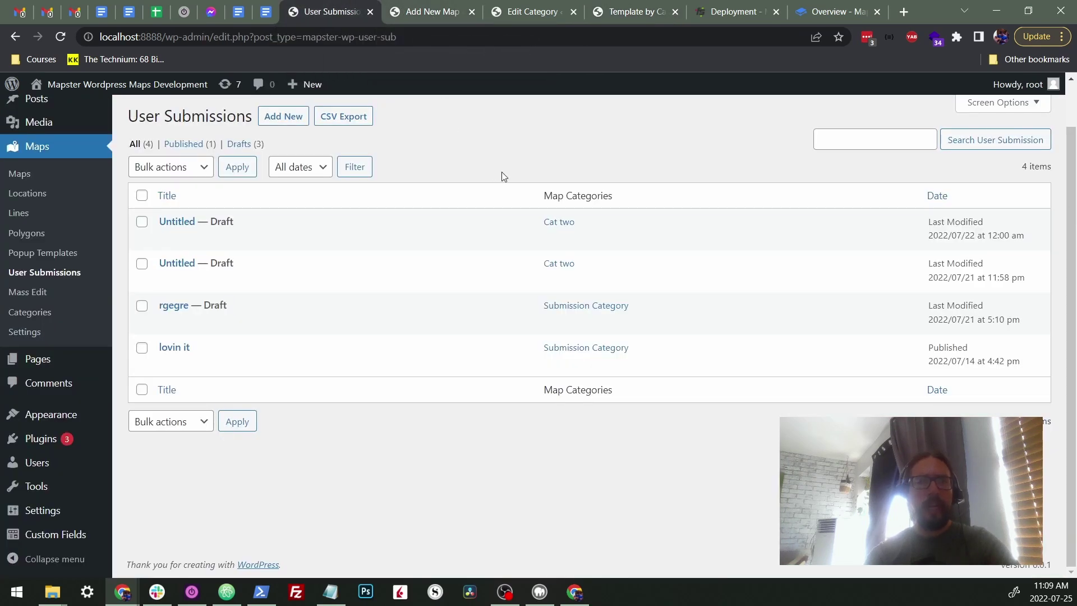
{"action": "left_click", "coordinate": [24, 331]}
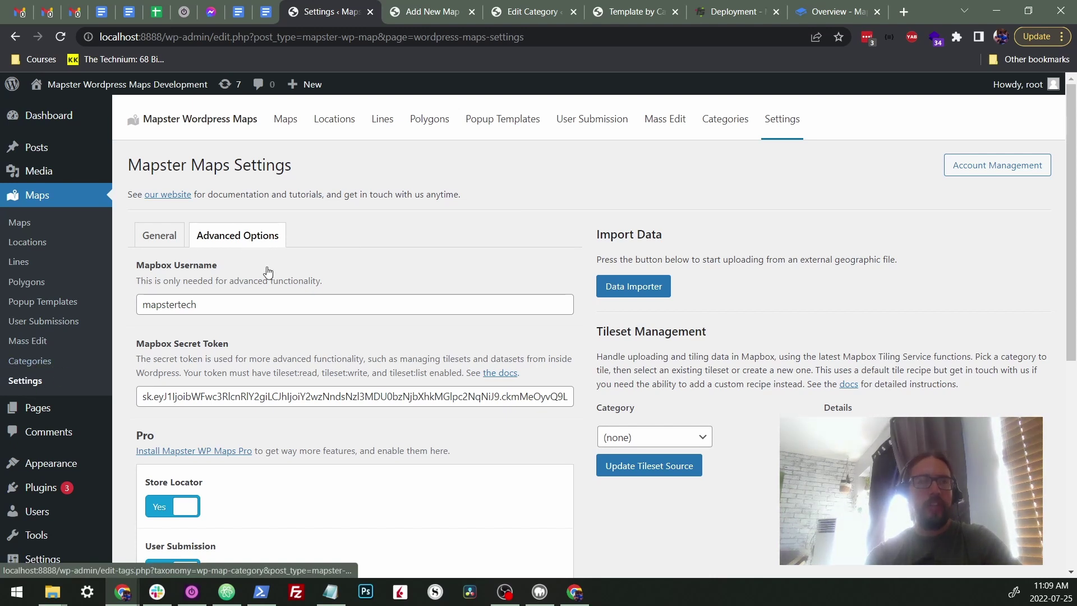
{"action": "scroll", "coordinate": [200, 422], "scroll_direction": "down", "scroll_amount": 3}
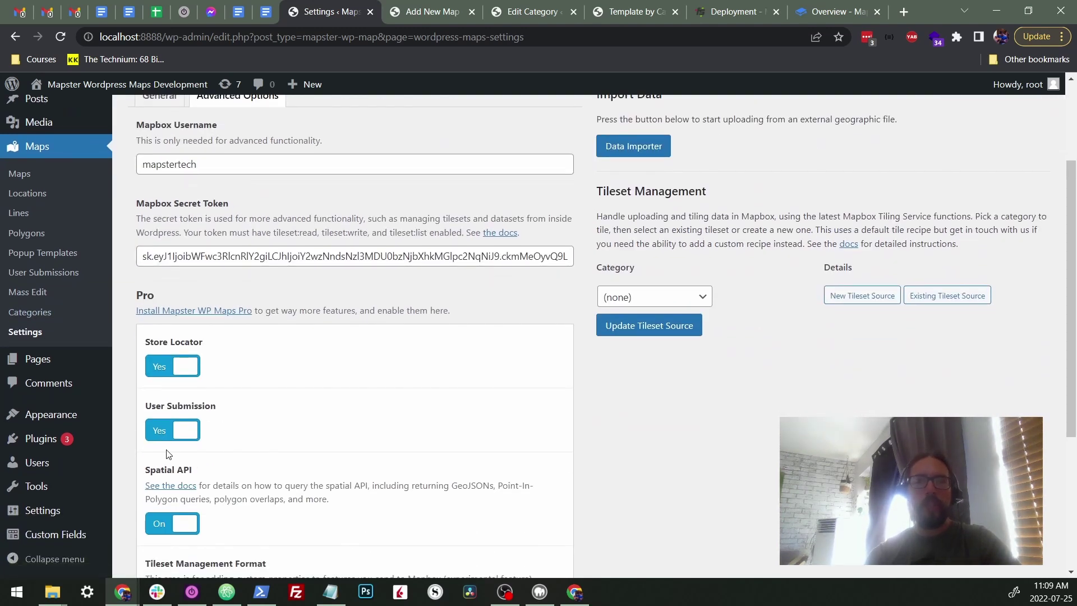
{"action": "scroll", "coordinate": [544, 457], "scroll_direction": "up", "scroll_amount": 1}
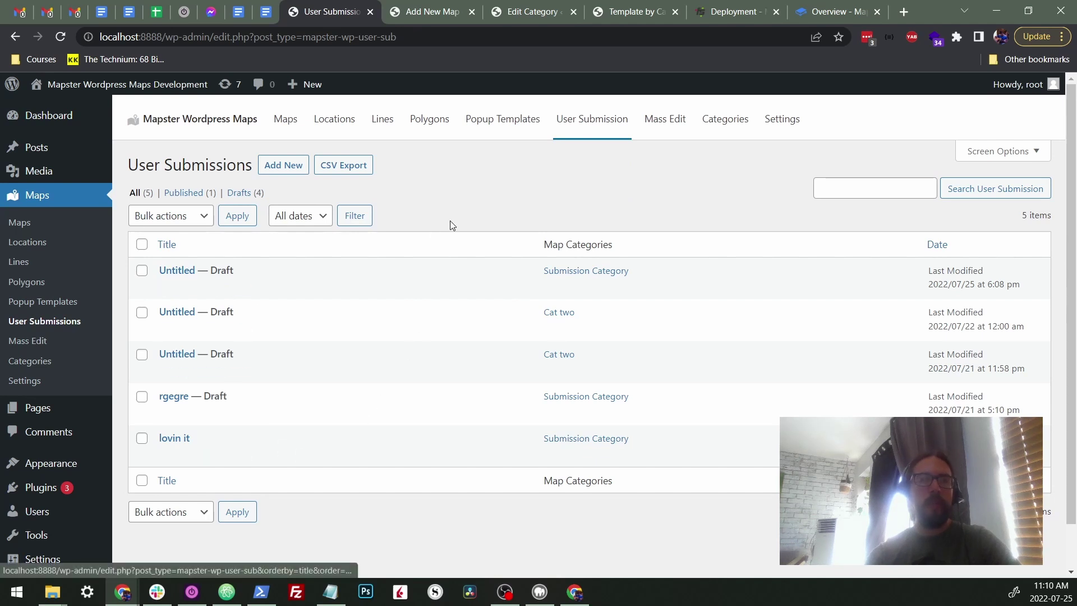
Step: Review the first Untitled draft submission, then return to the User Submissions list
{"action": "left_click", "coordinate": [175, 269]}
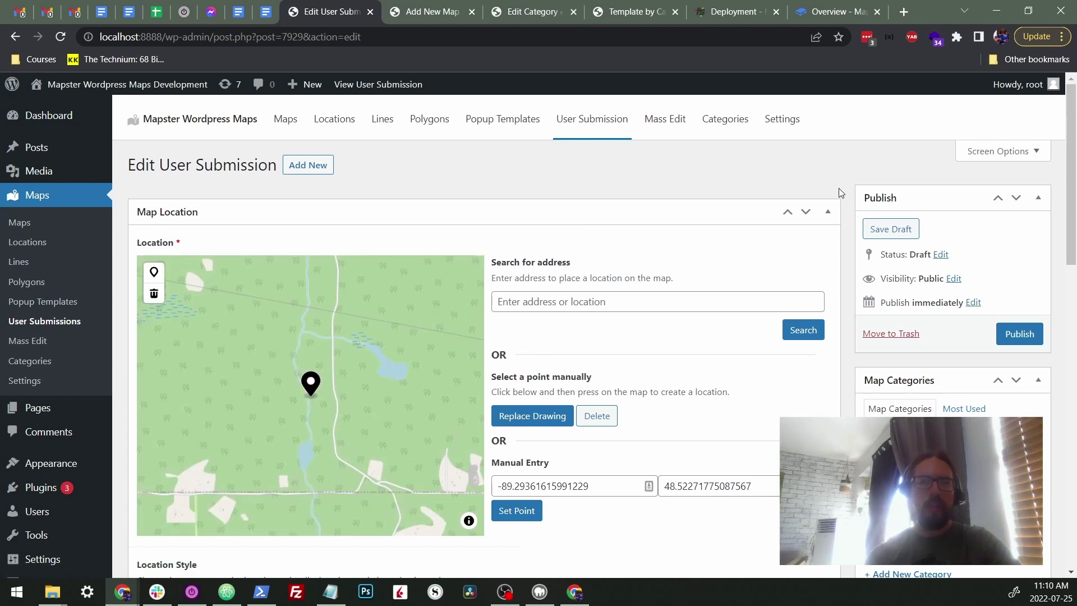
{"action": "scroll", "coordinate": [840, 187], "scroll_direction": "down", "scroll_amount": 15}
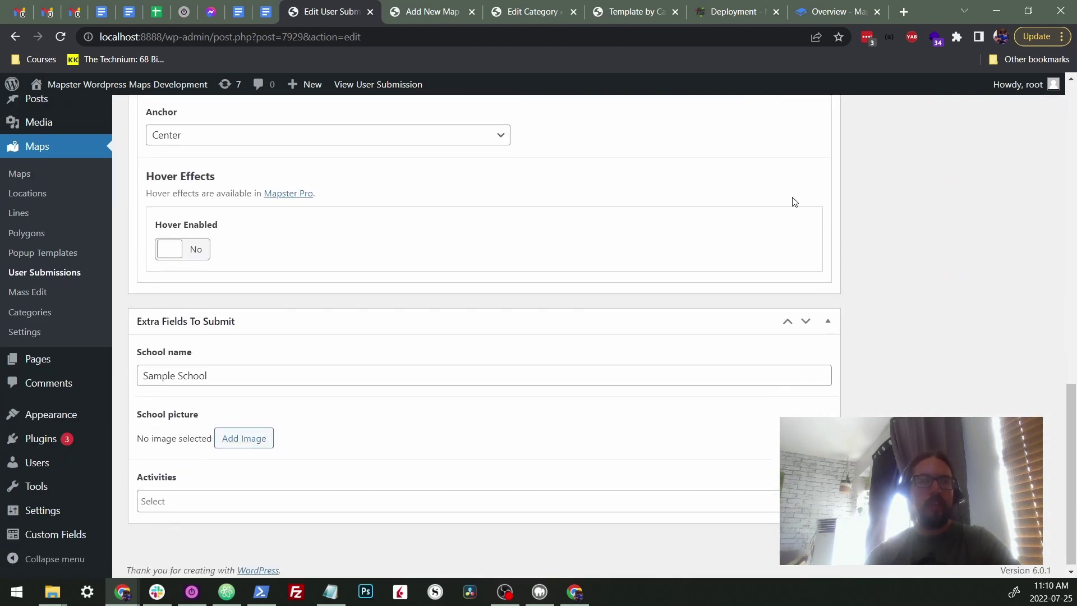
{"action": "scroll", "coordinate": [752, 291], "scroll_direction": "up", "scroll_amount": 15}
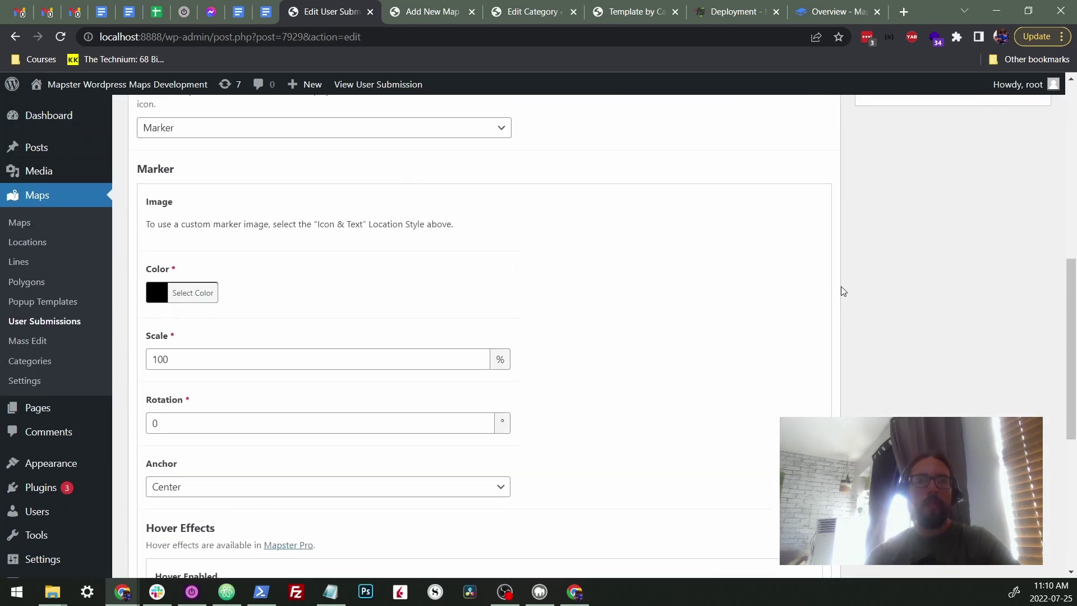
{"action": "scroll", "coordinate": [359, 365], "scroll_direction": "down", "scroll_amount": 5}
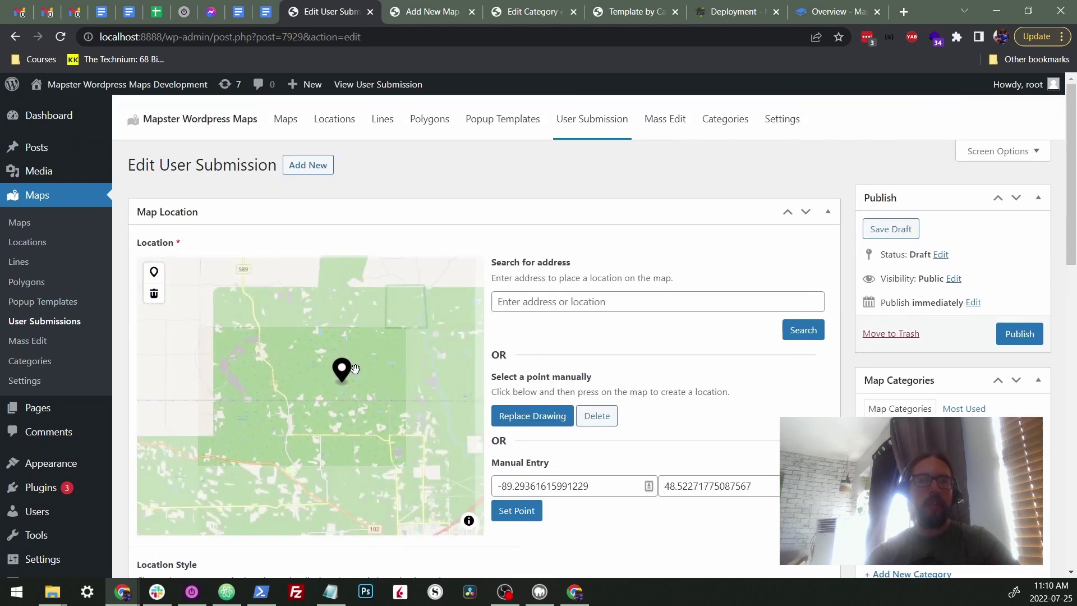
{"action": "scroll", "coordinate": [880, 381], "scroll_direction": "down", "scroll_amount": 1}
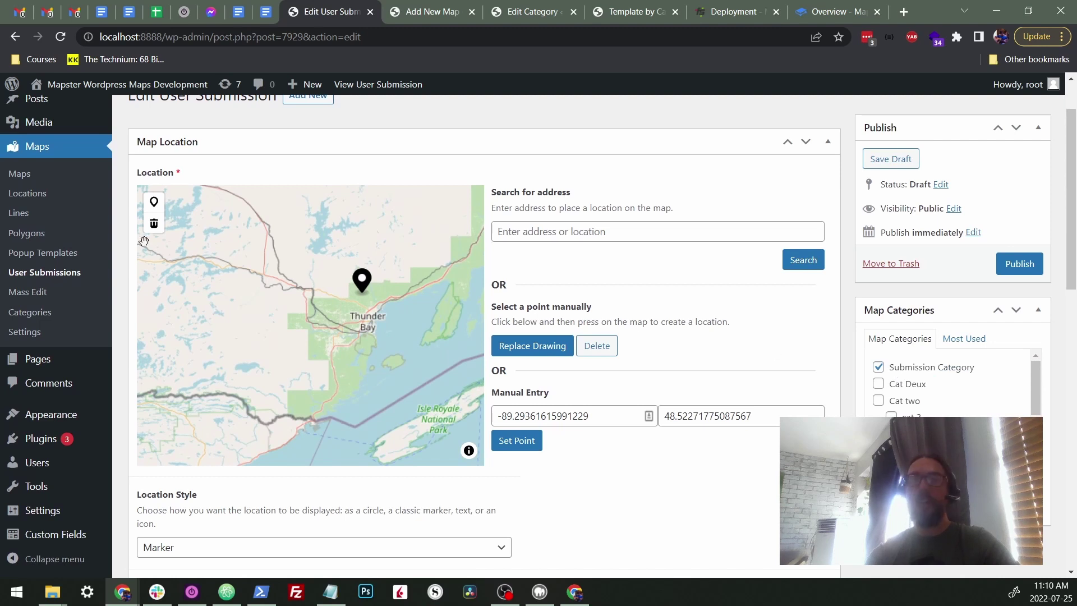
{"action": "left_click", "coordinate": [37, 274]}
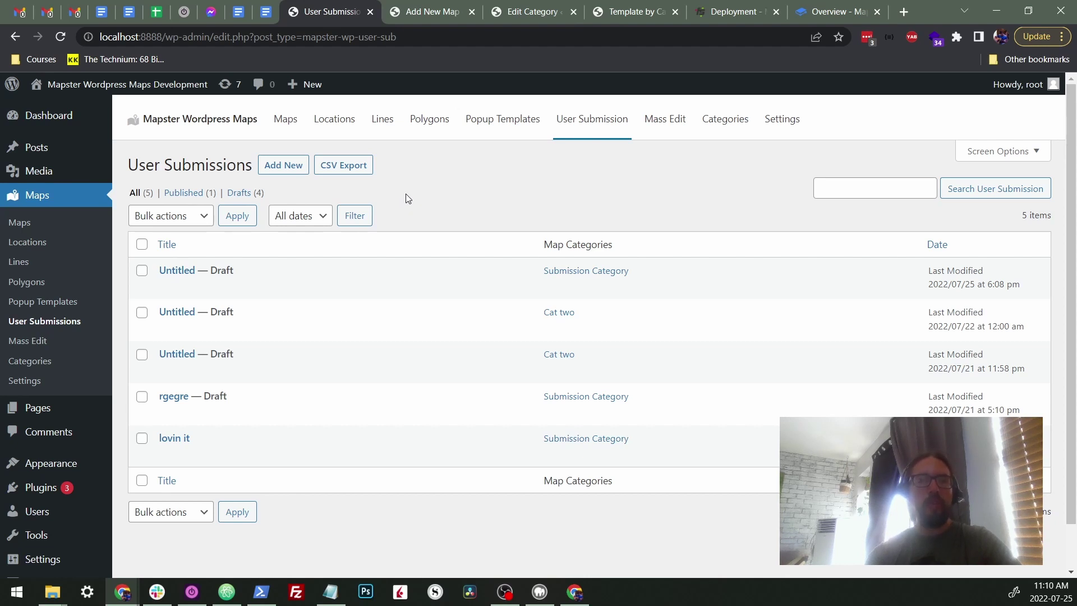
Step: Discard the unsaved Add New Map tab and show the Maps list
{"action": "left_click", "coordinate": [470, 13]}
{"action": "left_click", "coordinate": [606, 115]}
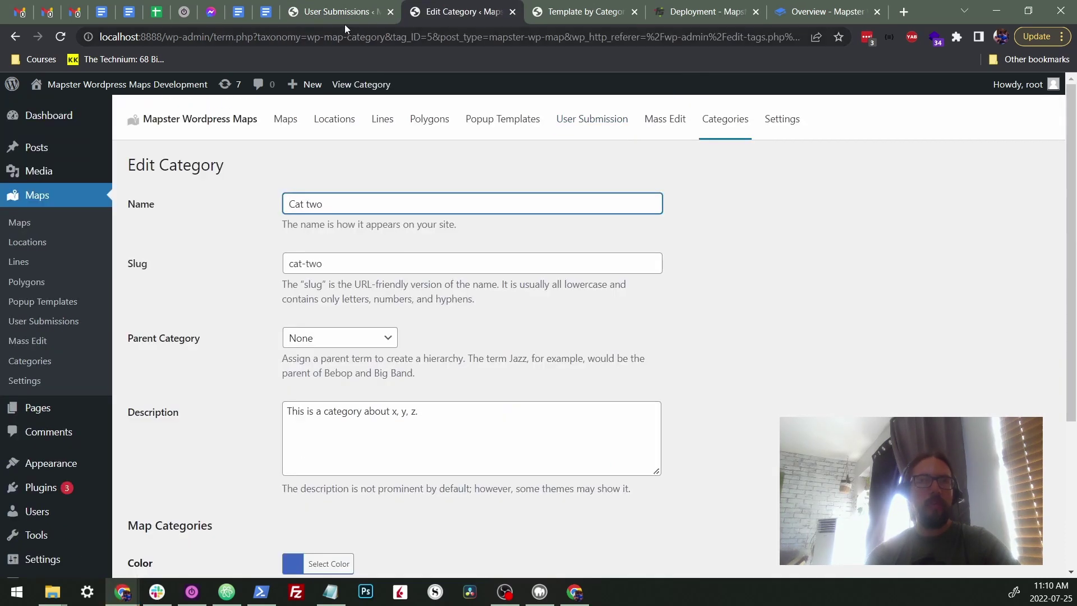
{"action": "left_click", "coordinate": [19, 222]}
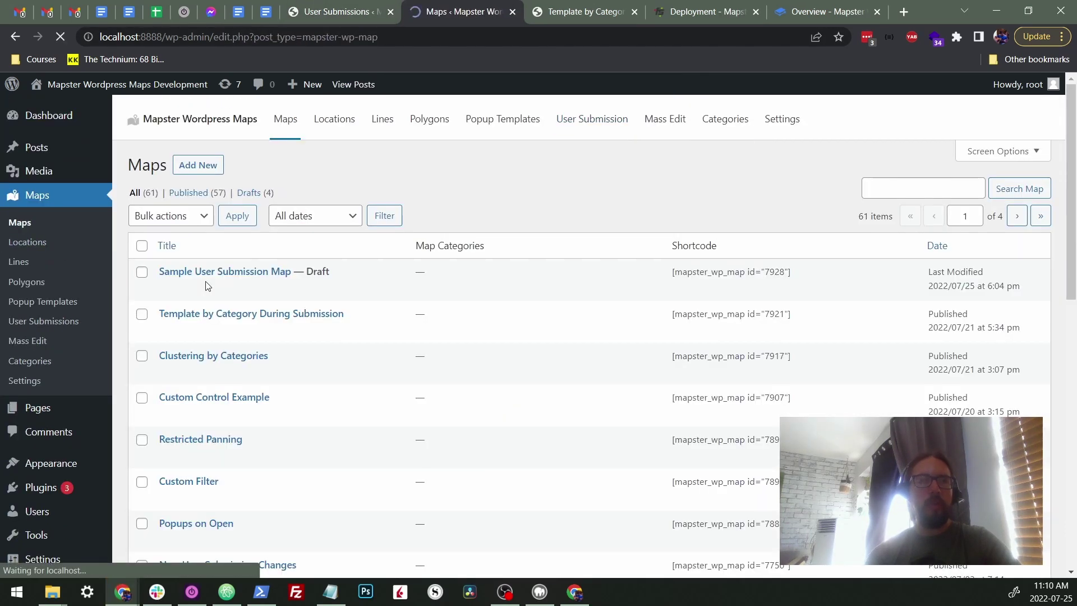
Step: Create a new map titled 'Sample Map' and set Enable Submission to Yes
{"action": "left_click", "coordinate": [210, 165]}
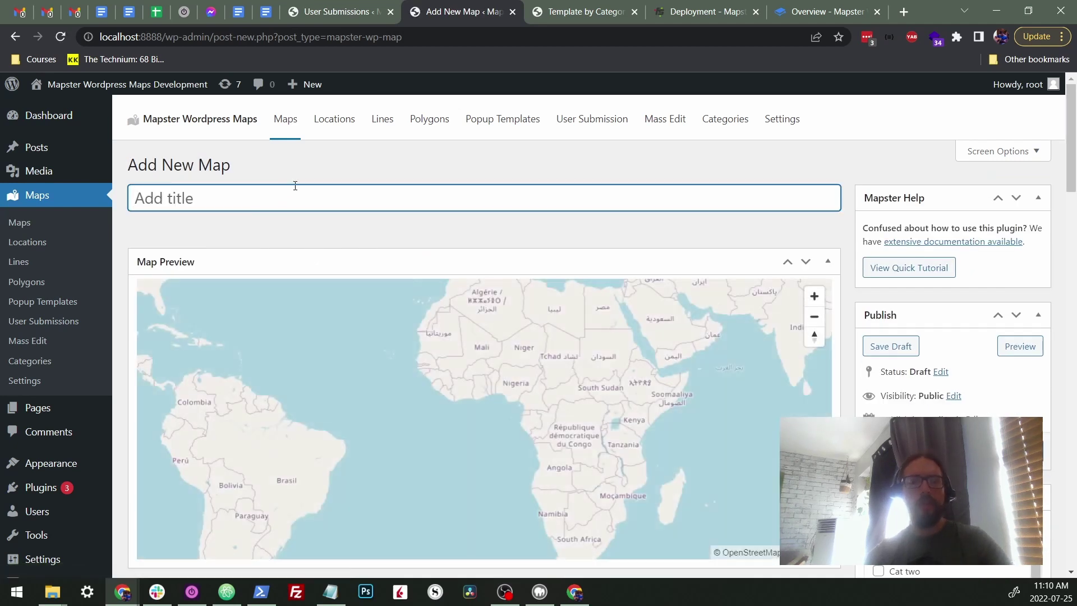
{"action": "type", "text": "Sample Map"}
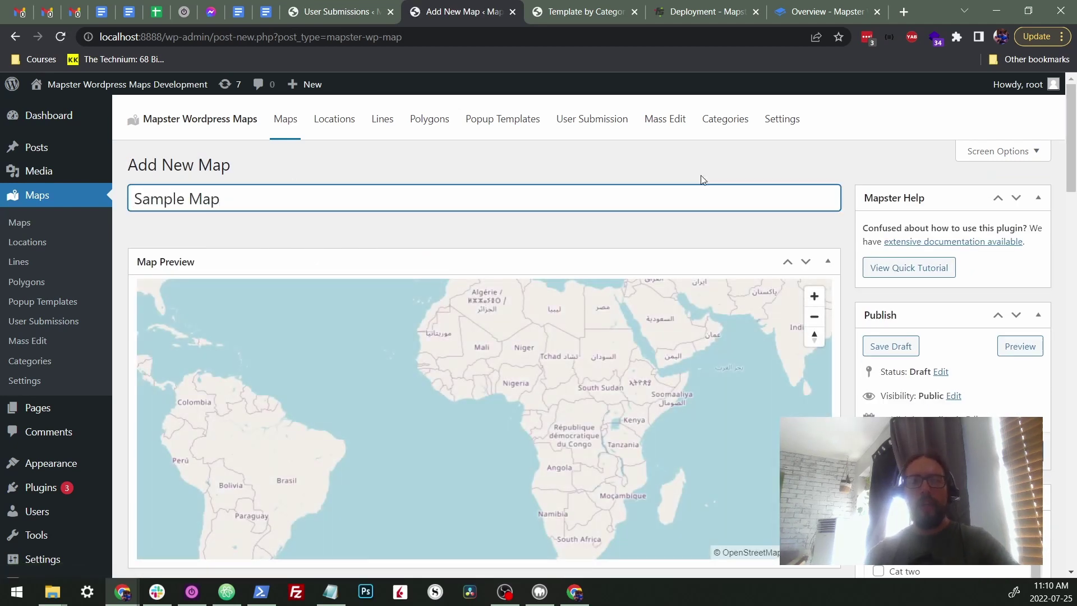
{"action": "scroll", "coordinate": [708, 354], "scroll_direction": "down", "scroll_amount": 5}
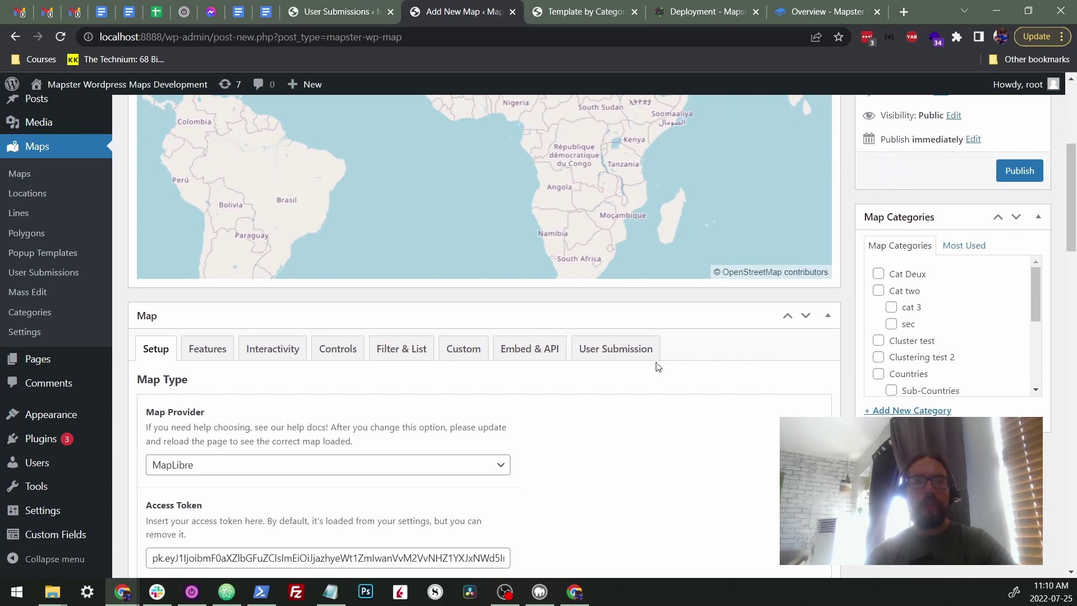
{"action": "left_click", "coordinate": [633, 357]}
{"action": "scroll", "coordinate": [844, 331], "scroll_direction": "down", "scroll_amount": 4}
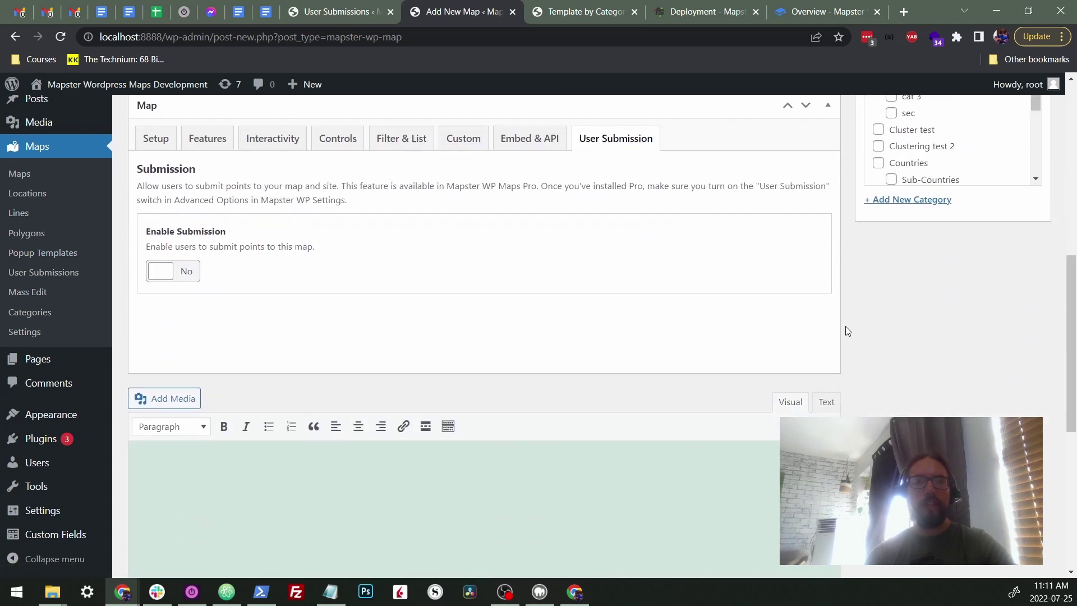
{"action": "left_click", "coordinate": [188, 274]}
Step: Look over the submission Categories choices without picking any, and right-click the sidebar Categories link
{"action": "scroll", "coordinate": [563, 287], "scroll_direction": "down", "scroll_amount": 3}
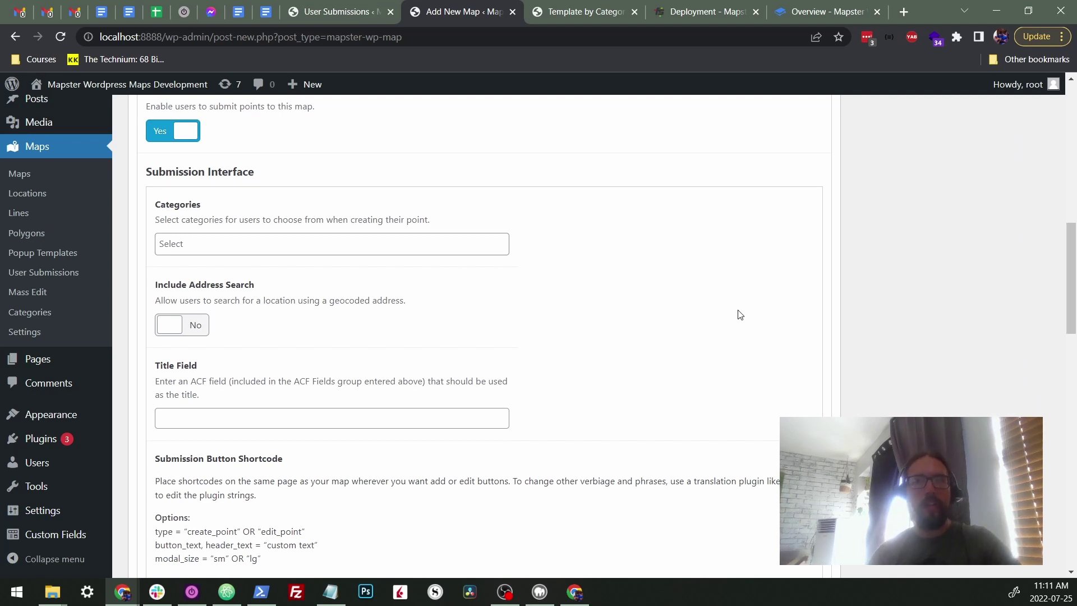
{"action": "left_click", "coordinate": [272, 244]}
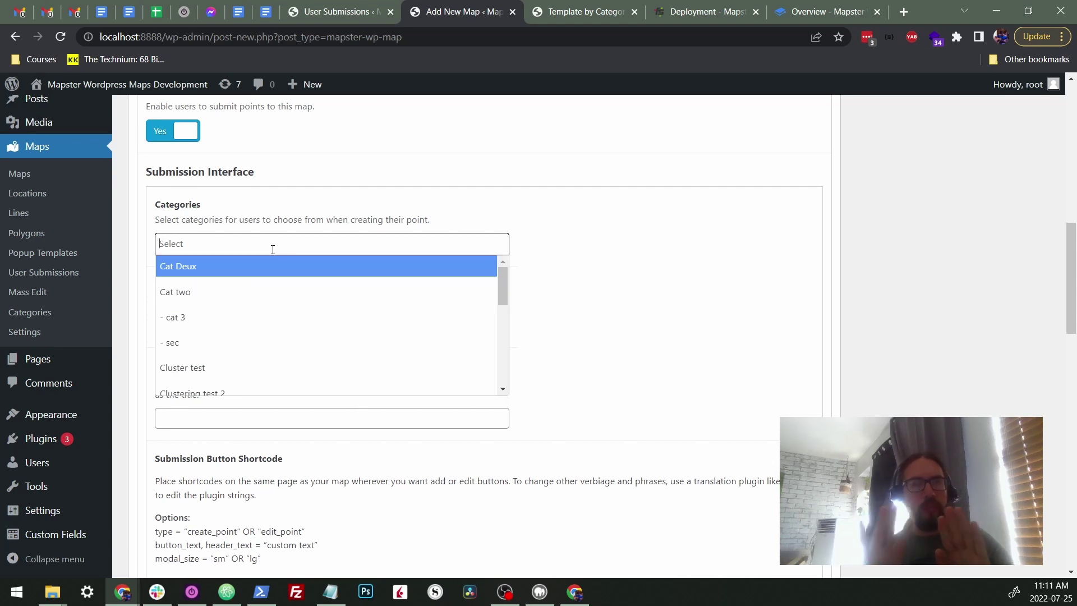
{"action": "left_click", "coordinate": [559, 227]}
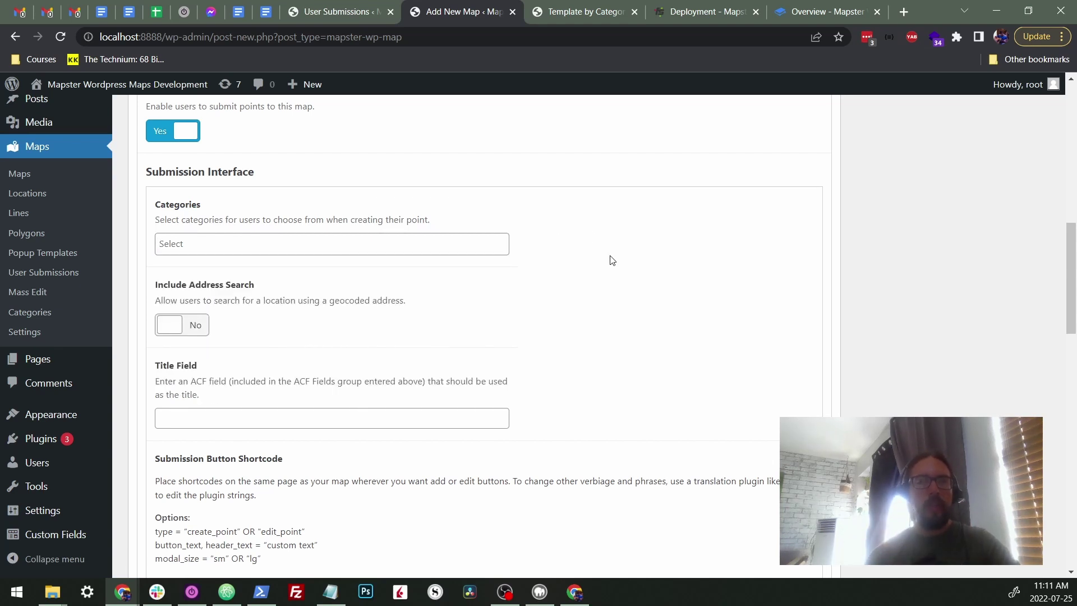
{"action": "scroll", "coordinate": [587, 235], "scroll_direction": "down", "scroll_amount": 1}
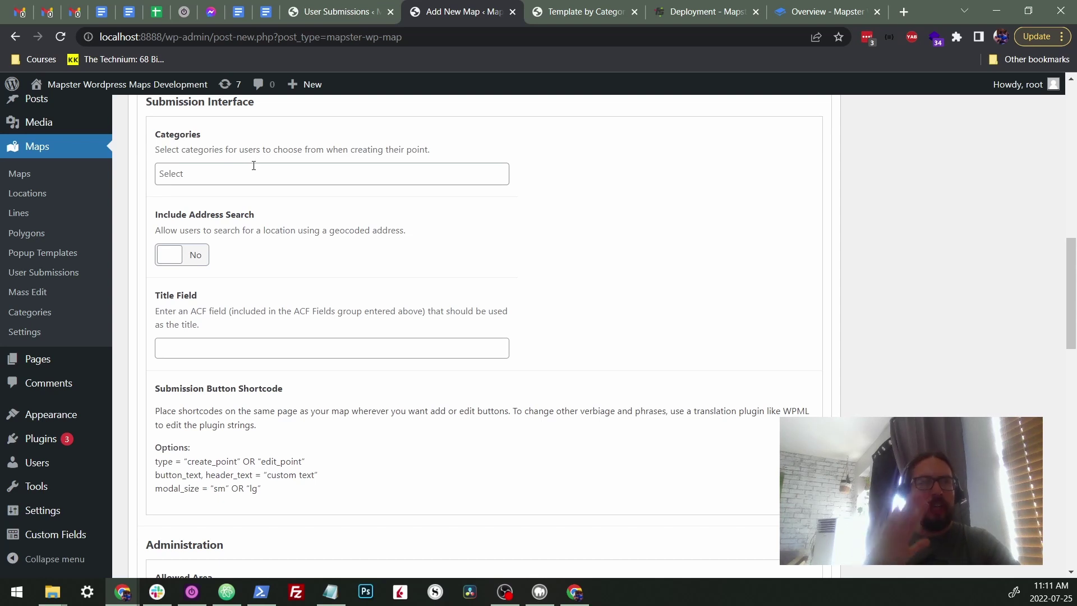
{"action": "right_click", "coordinate": [51, 315]}
Step: Open Categories in a new tab, inspect Cat two's colour and Canada-flag icon, then return to the new map
{"action": "left_click", "coordinate": [114, 326]}
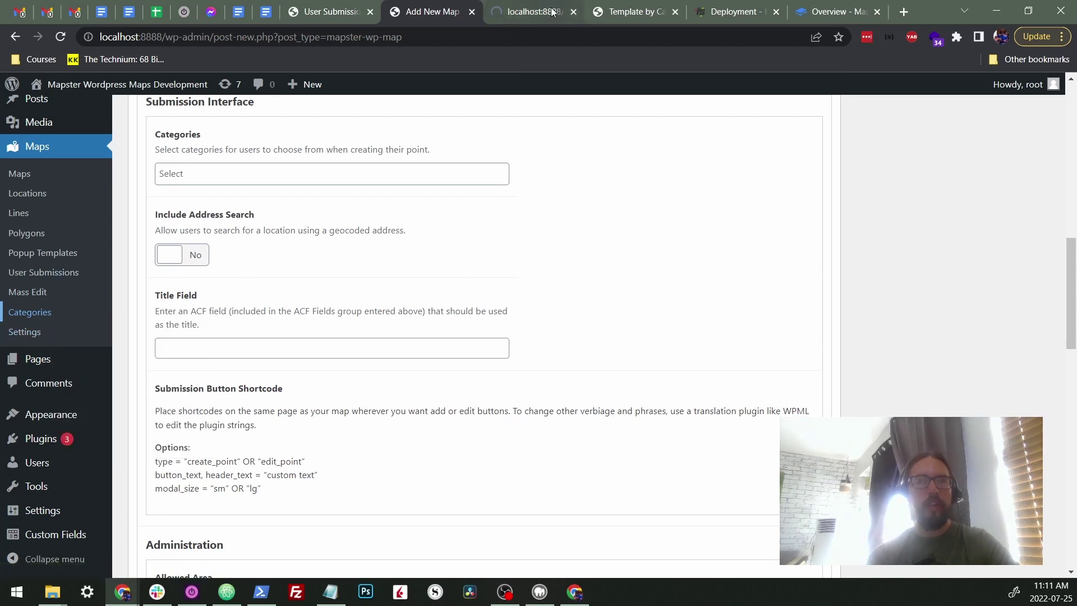
{"action": "left_click", "coordinate": [533, 11]}
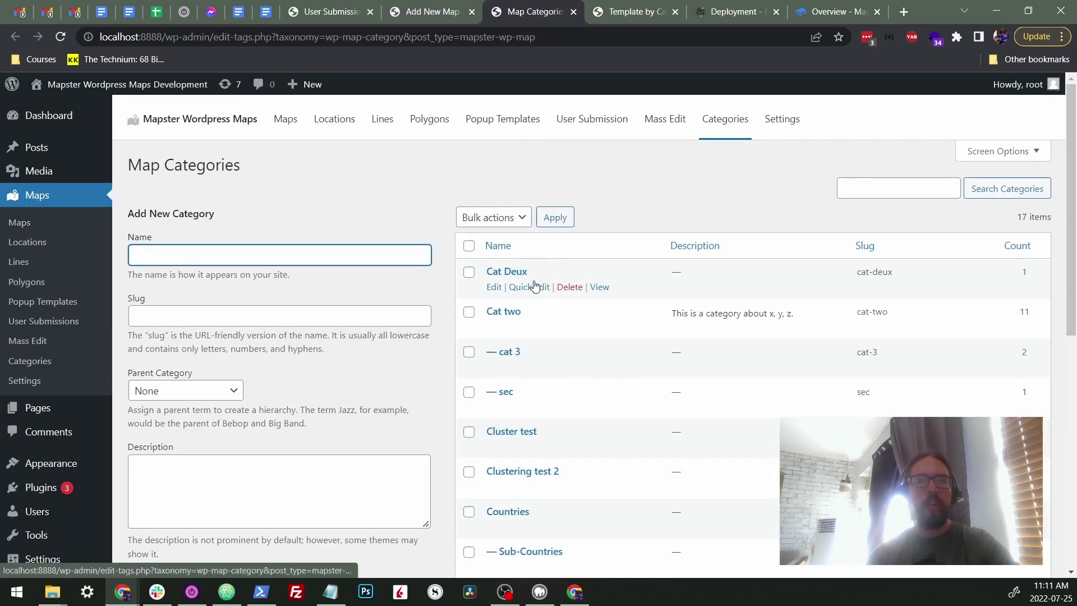
{"action": "left_click", "coordinate": [509, 312]}
{"action": "scroll", "coordinate": [780, 259], "scroll_direction": "down", "scroll_amount": 5}
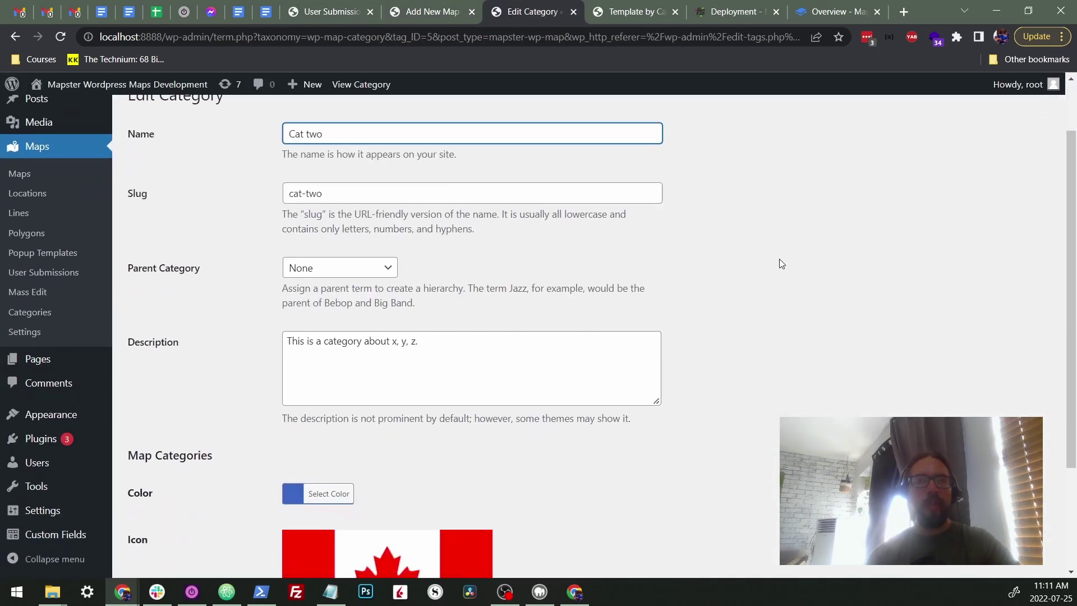
{"action": "mouse_move", "coordinate": [395, 423]}
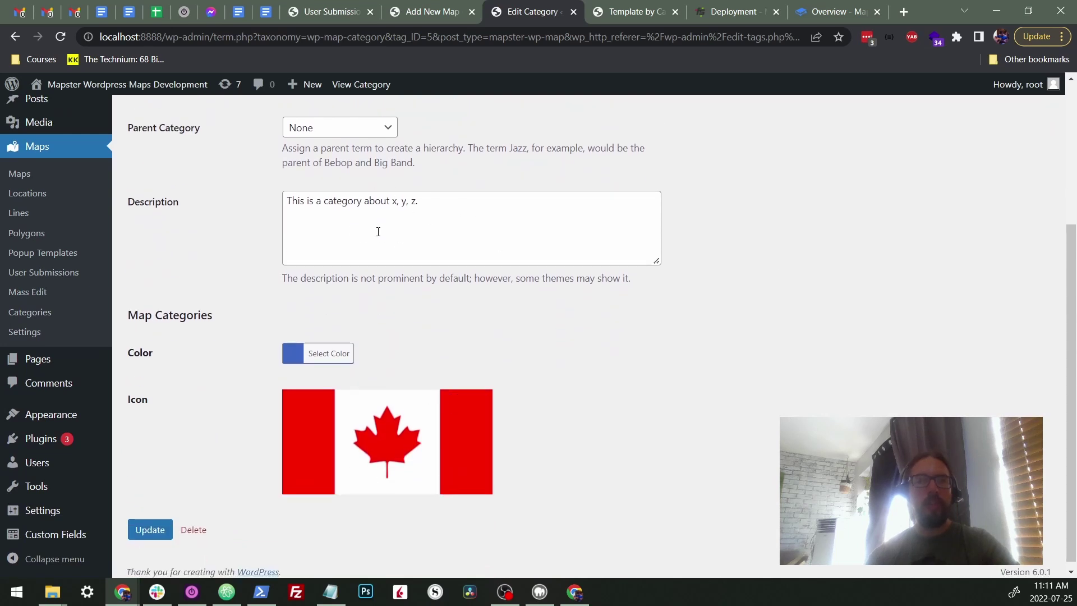
{"action": "left_click", "coordinate": [426, 15]}
{"action": "scroll", "coordinate": [593, 266], "scroll_direction": "up", "scroll_amount": 1}
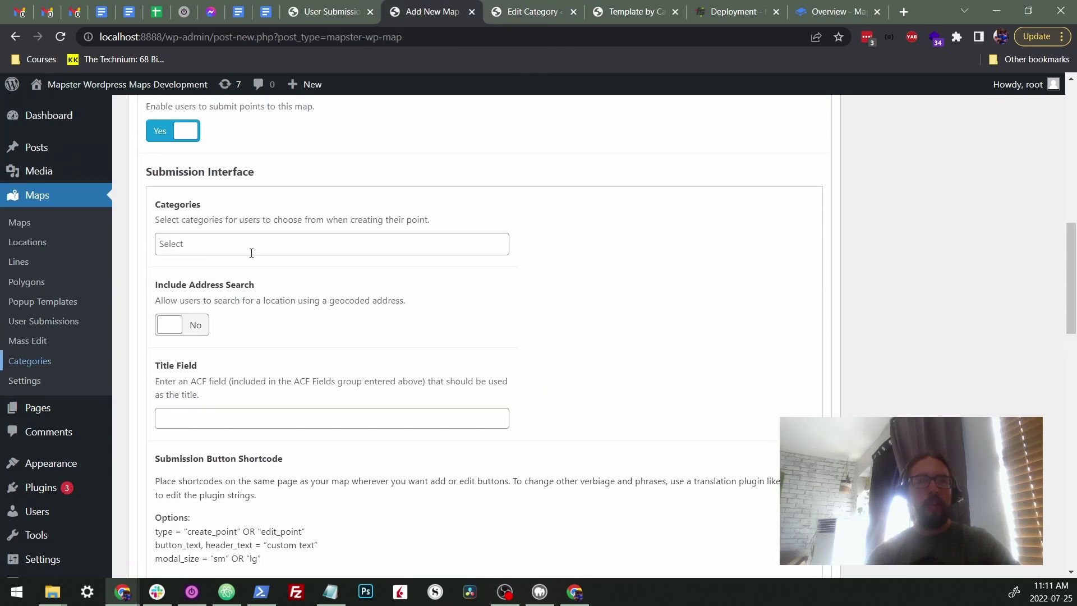
{"action": "scroll", "coordinate": [633, 257], "scroll_direction": "down", "scroll_amount": 1}
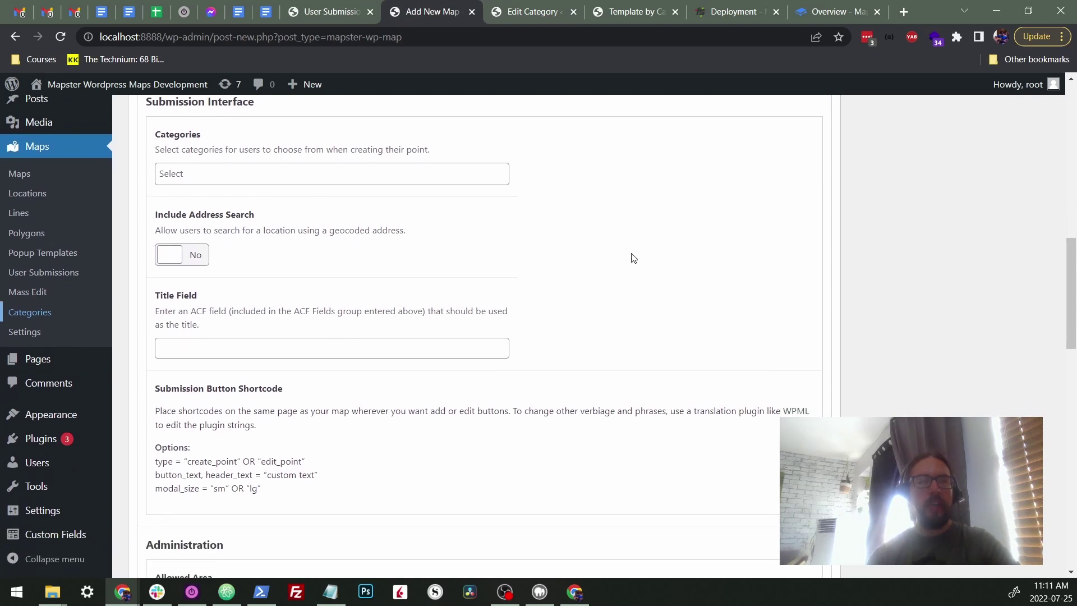
{"action": "left_click", "coordinate": [207, 260]}
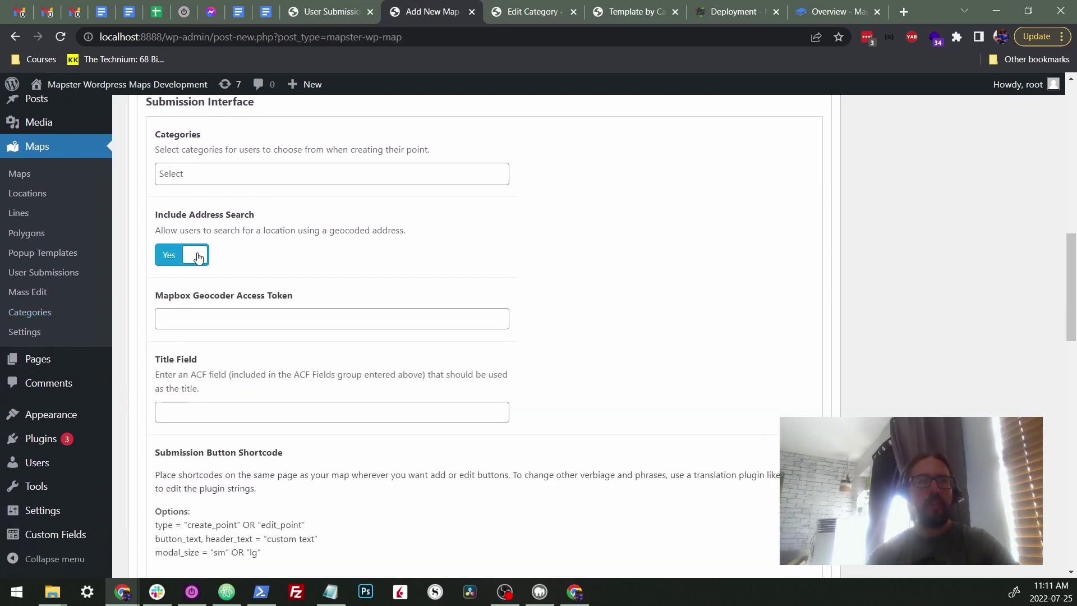
{"action": "left_click", "coordinate": [209, 324]}
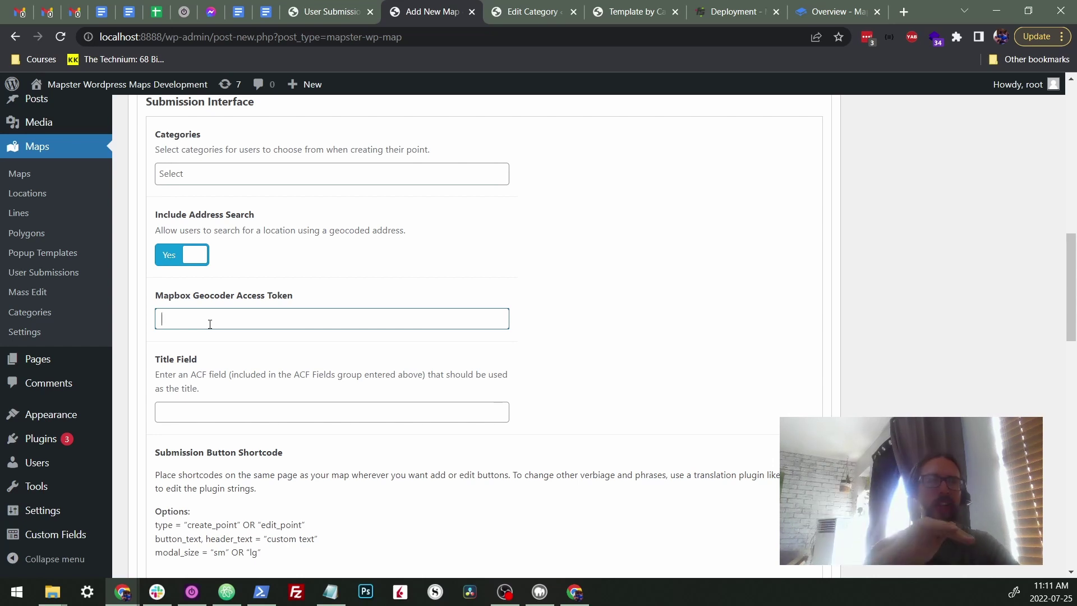
{"action": "left_click", "coordinate": [187, 259]}
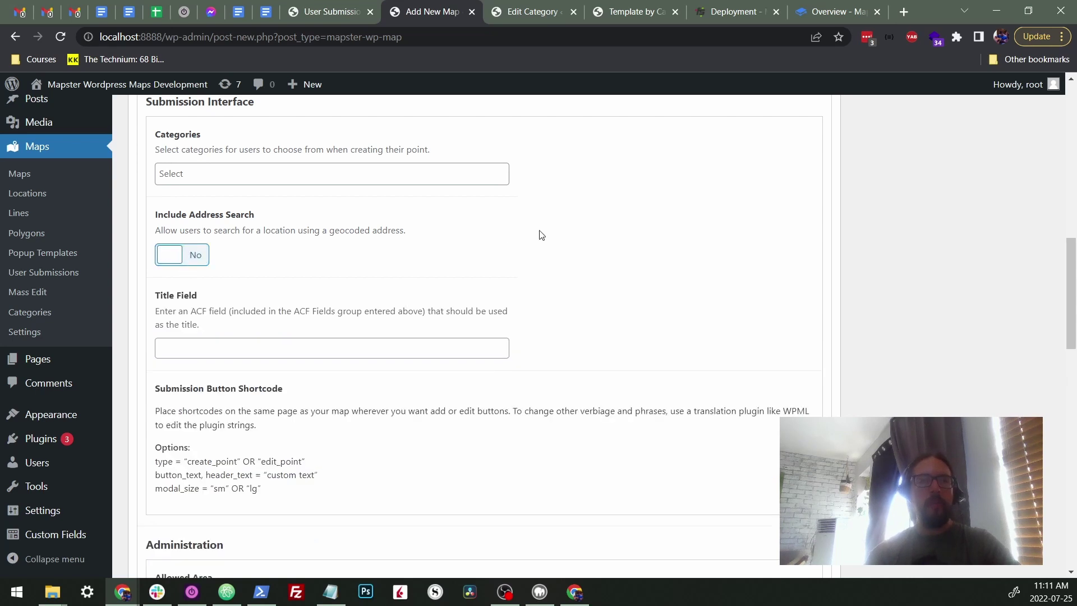
{"action": "scroll", "coordinate": [511, 258], "scroll_direction": "down", "scroll_amount": 1}
{"action": "left_click", "coordinate": [257, 284]}
{"action": "left_click_drag", "start_coordinate": [163, 230], "coordinate": [240, 250]}
{"action": "left_click", "coordinate": [267, 241]}
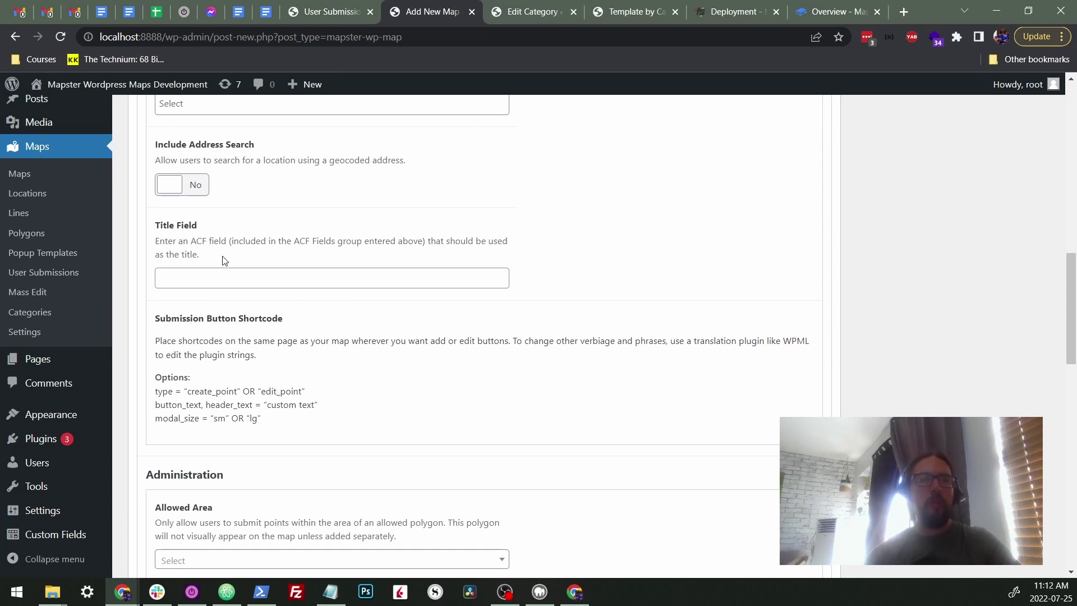
{"action": "left_click_drag", "start_coordinate": [195, 252], "coordinate": [156, 240]}
{"action": "left_click", "coordinate": [172, 243]}
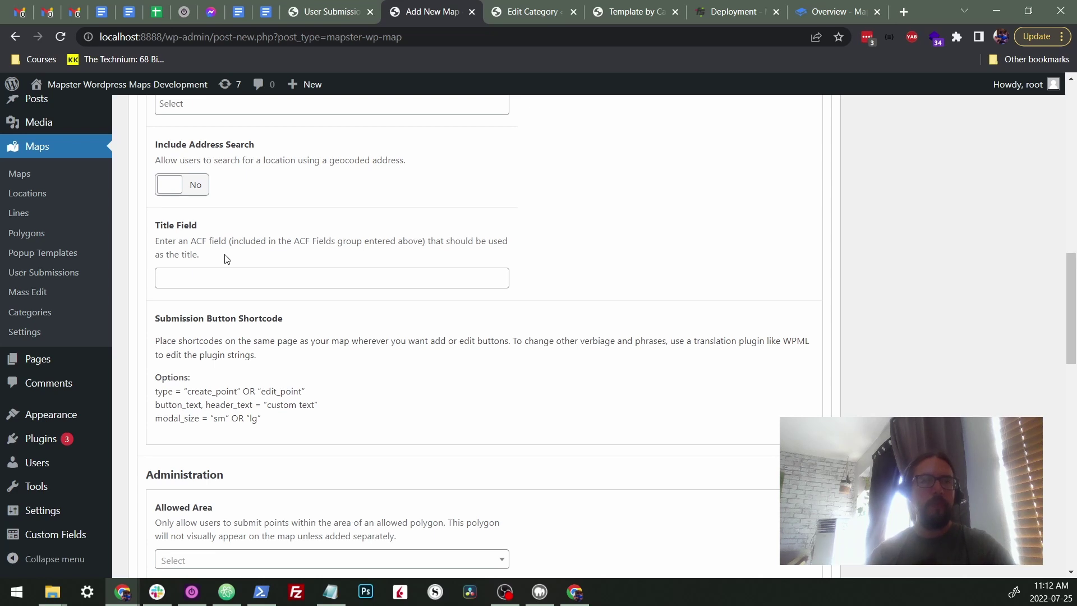
{"action": "scroll", "coordinate": [314, 245], "scroll_direction": "down", "scroll_amount": 3}
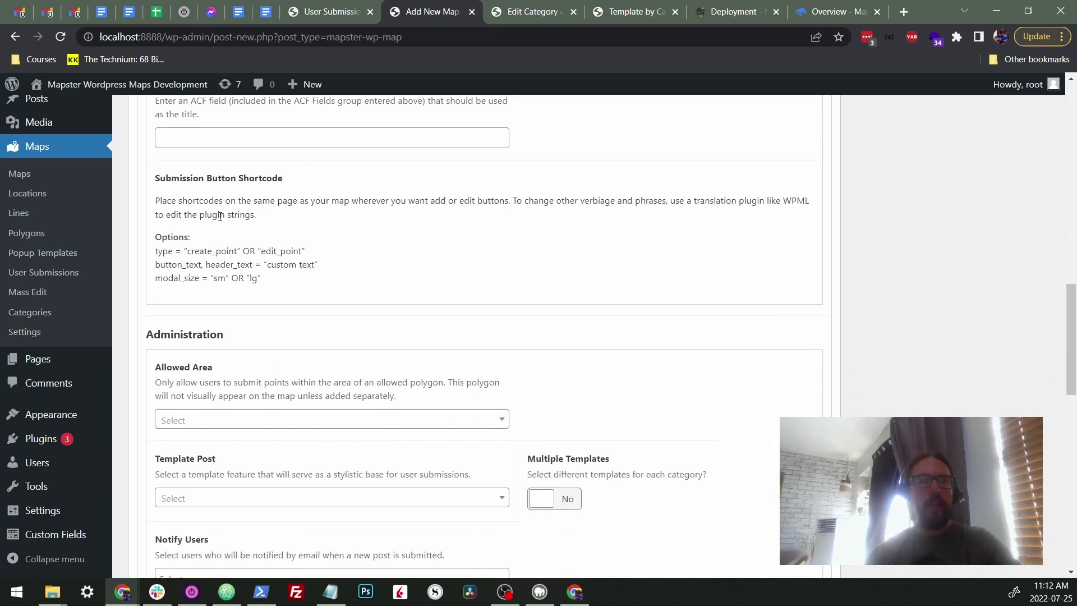
{"action": "scroll", "coordinate": [227, 216], "scroll_direction": "up", "scroll_amount": 4}
{"action": "scroll", "coordinate": [392, 264], "scroll_direction": "down", "scroll_amount": 1}
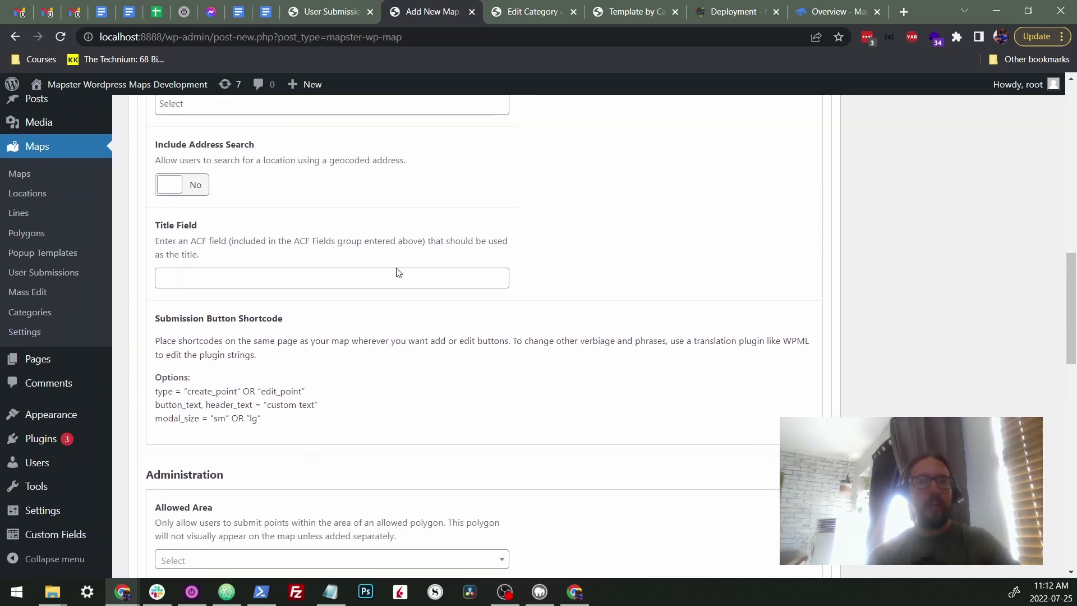
{"action": "scroll", "coordinate": [314, 355], "scroll_direction": "up", "scroll_amount": 3}
{"action": "scroll", "coordinate": [492, 360], "scroll_direction": "down", "scroll_amount": 1}
{"action": "scroll", "coordinate": [548, 402], "scroll_direction": "up", "scroll_amount": 10}
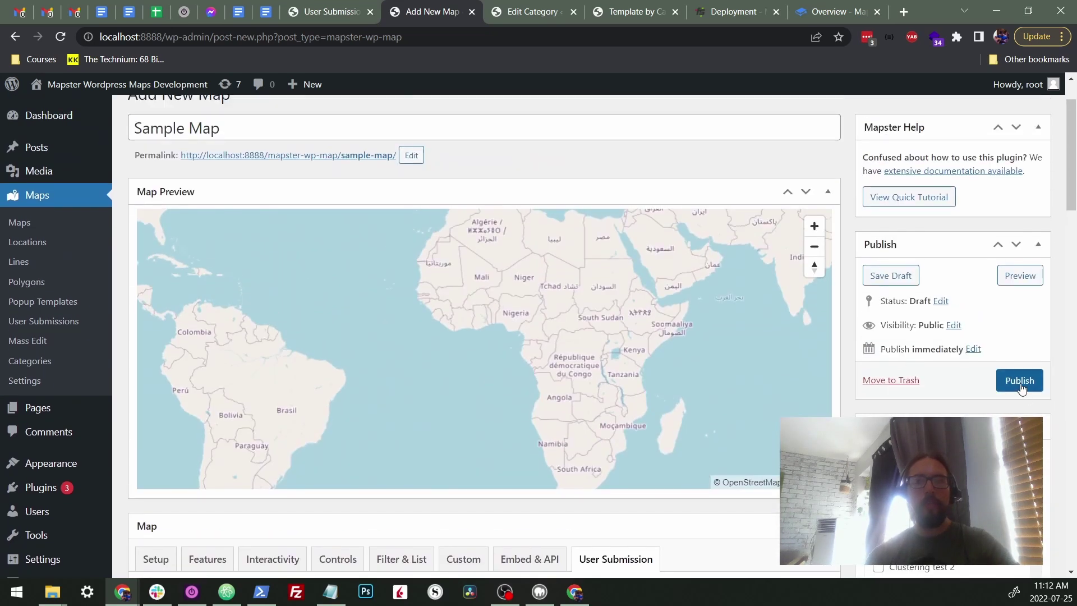
Step: Publish Sample Map and highlight its edit_point and create_point shortcodes for map_id 7930
{"action": "left_click", "coordinate": [1020, 382]}
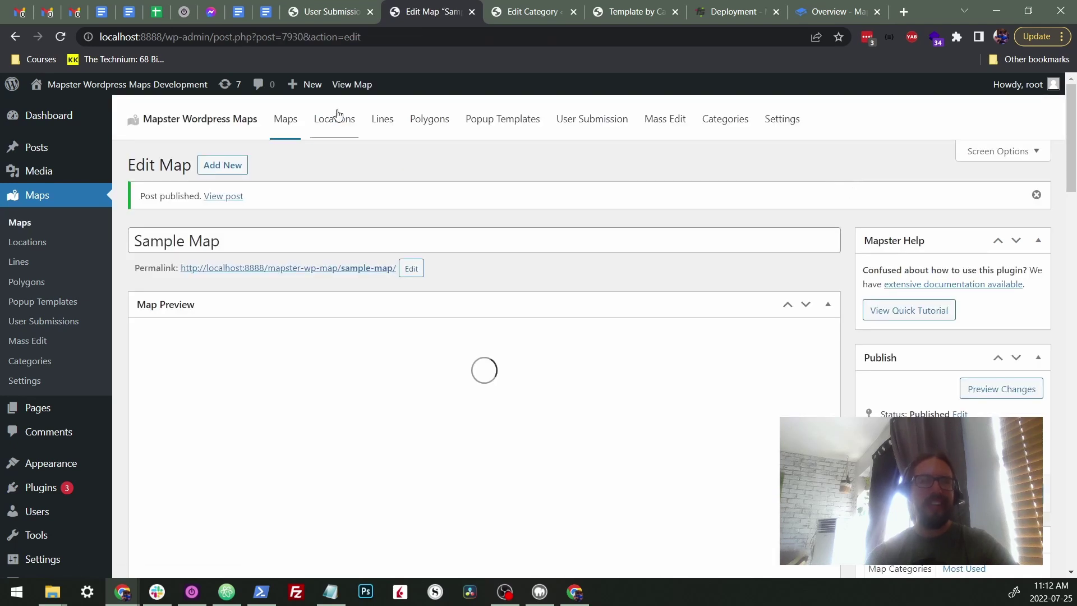
{"action": "scroll", "coordinate": [856, 245], "scroll_direction": "down", "scroll_amount": 20}
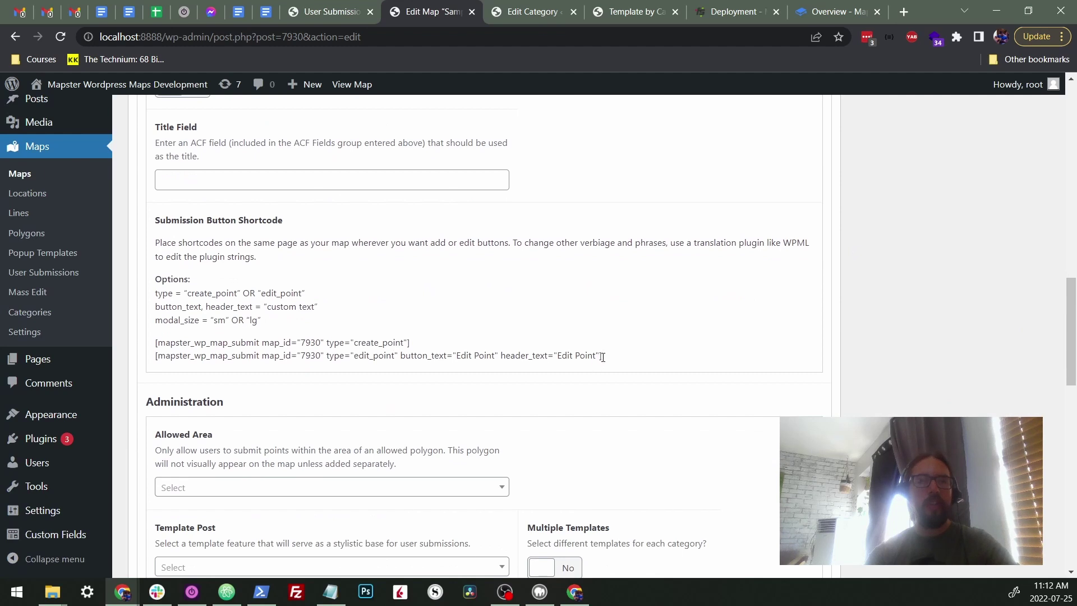
{"action": "left_click_drag", "start_coordinate": [603, 360], "coordinate": [156, 359]}
{"action": "left_click", "coordinate": [233, 356]}
{"action": "left_click_drag", "start_coordinate": [437, 343], "coordinate": [151, 347]}
{"action": "left_click", "coordinate": [256, 352]}
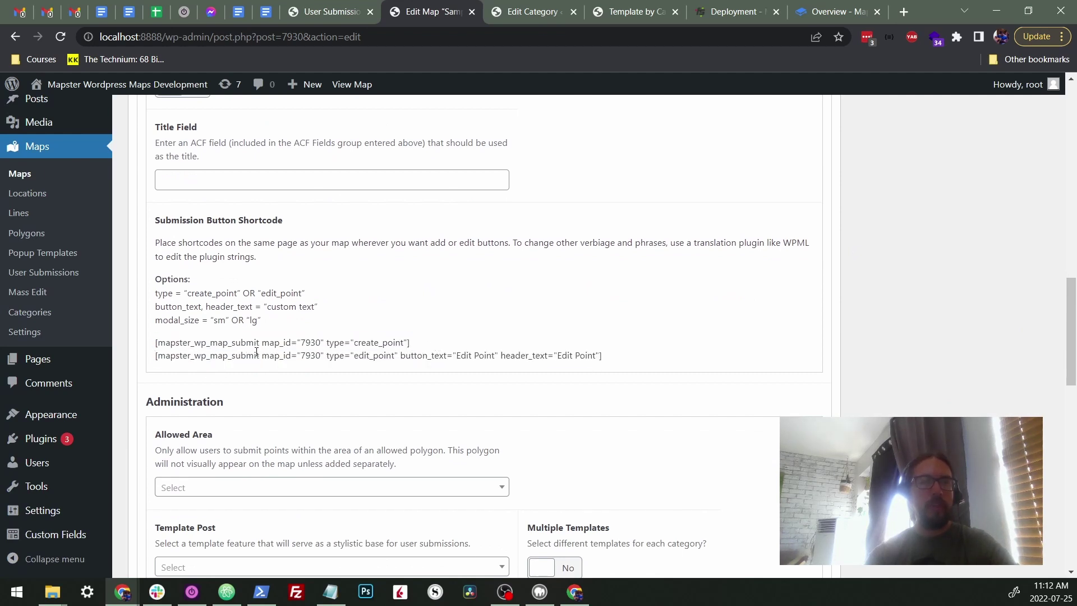
Step: Re-highlight the create_point and edit_point shortcode lines, then the button text and modal size options
{"action": "left_click_drag", "start_coordinate": [427, 344], "coordinate": [152, 344]}
{"action": "left_click", "coordinate": [275, 347]}
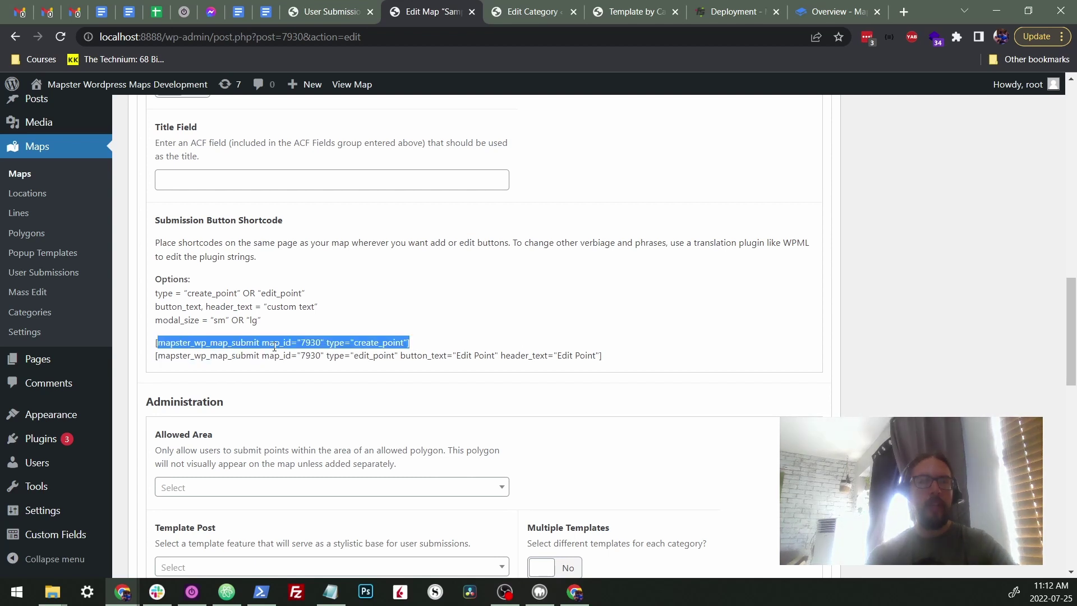
{"action": "left_click_drag", "start_coordinate": [623, 366], "coordinate": [152, 358]}
{"action": "left_click", "coordinate": [229, 343]}
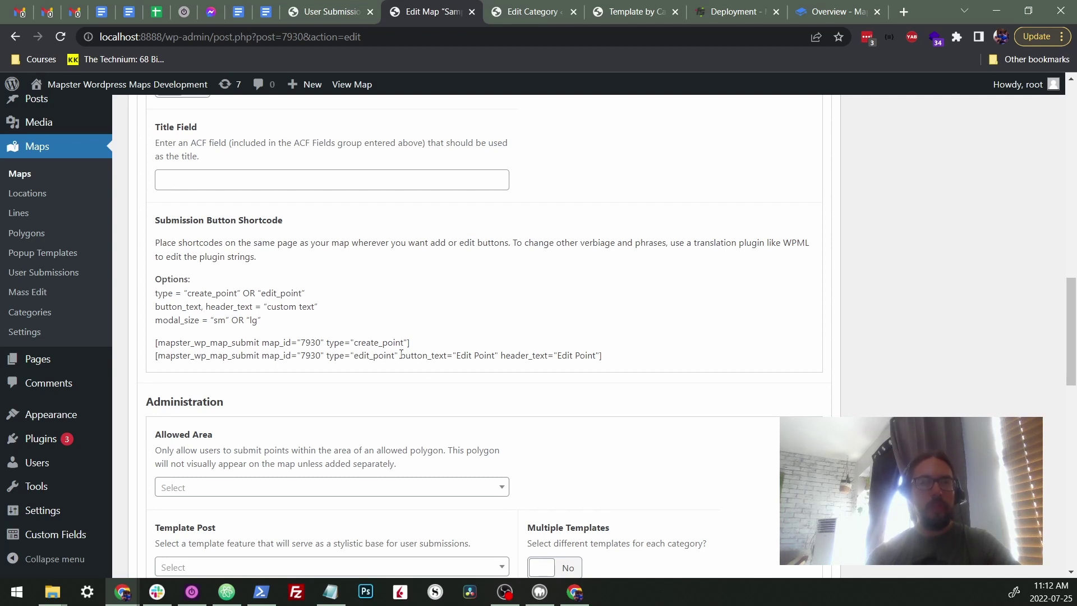
{"action": "left_click_drag", "start_coordinate": [401, 355], "coordinate": [596, 355]}
{"action": "left_click", "coordinate": [576, 357]}
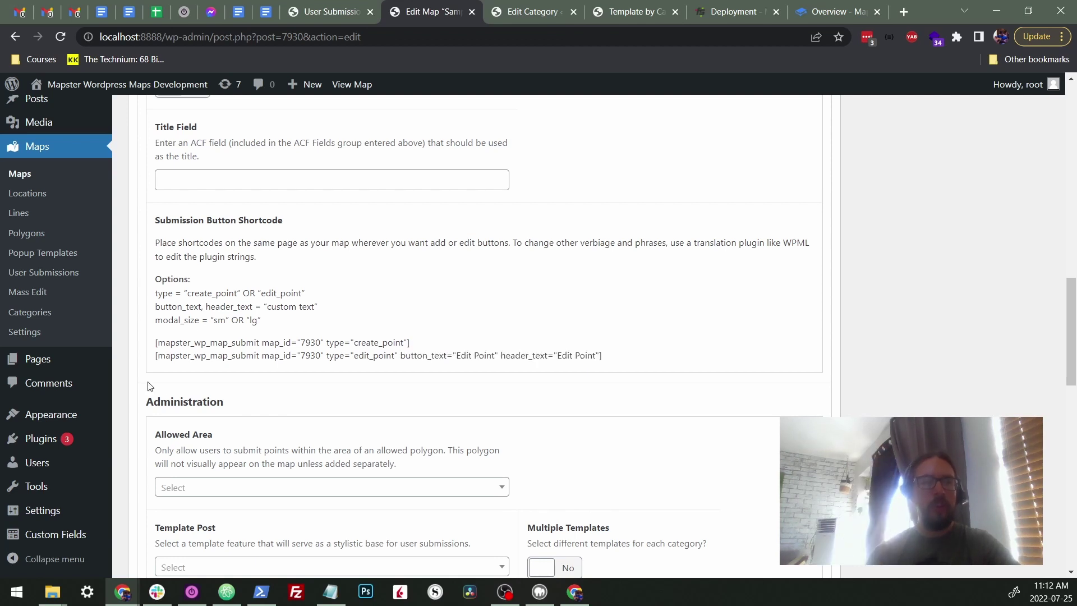
{"action": "left_click_drag", "start_coordinate": [262, 320], "coordinate": [181, 321]}
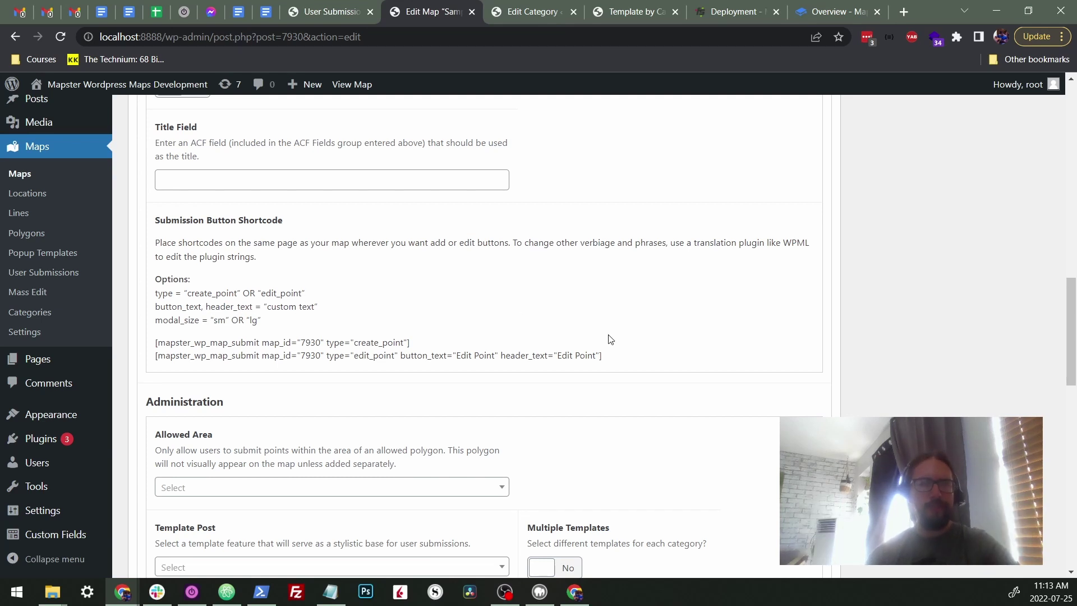
{"action": "scroll", "coordinate": [780, 351], "scroll_direction": "up", "scroll_amount": 5}
{"action": "scroll", "coordinate": [784, 351], "scroll_direction": "down", "scroll_amount": 2}
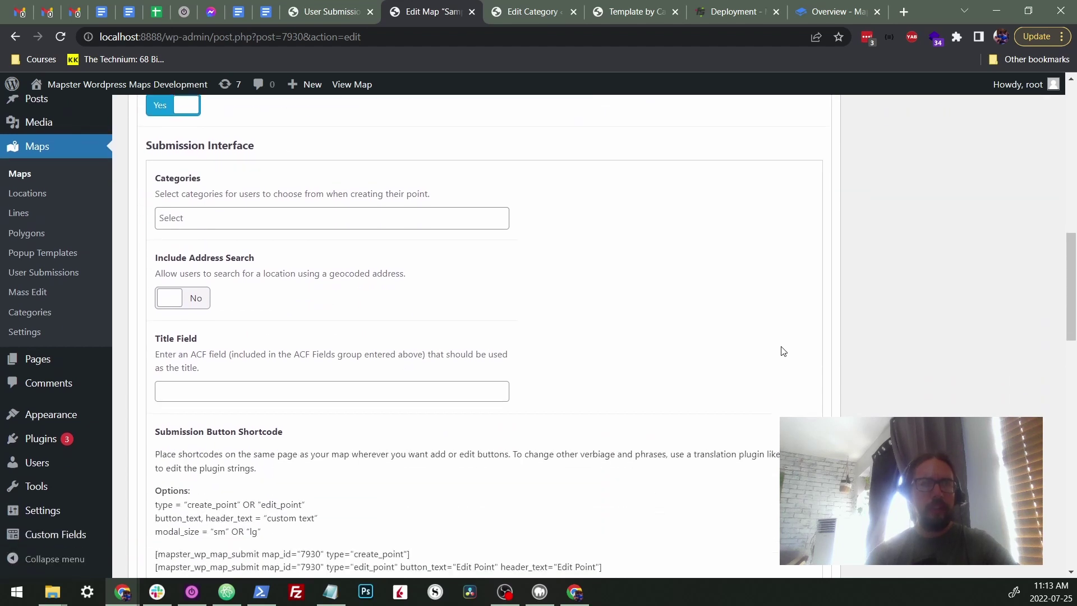
{"action": "scroll", "coordinate": [784, 351], "scroll_direction": "down", "scroll_amount": 8}
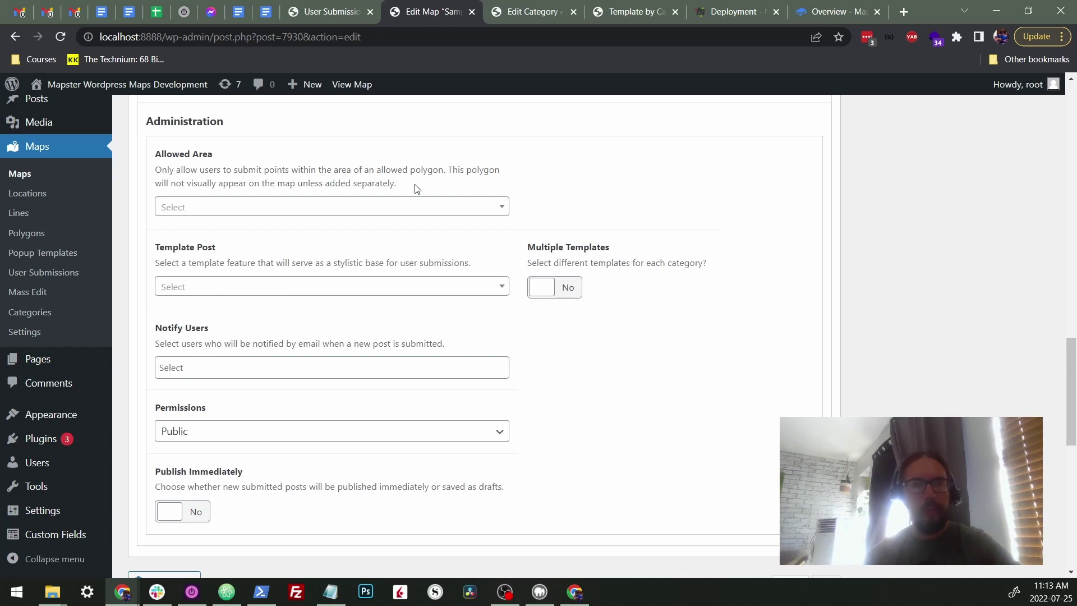
{"action": "scroll", "coordinate": [517, 171], "scroll_direction": "down", "scroll_amount": 1}
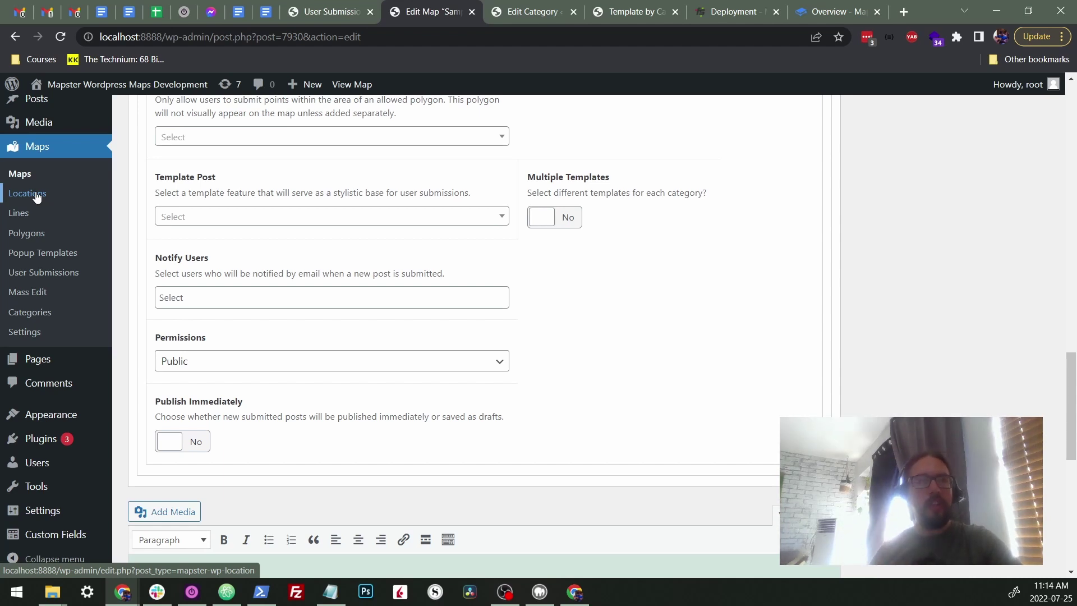
{"action": "left_click", "coordinate": [314, 219]}
{"action": "left_click", "coordinate": [369, 196]}
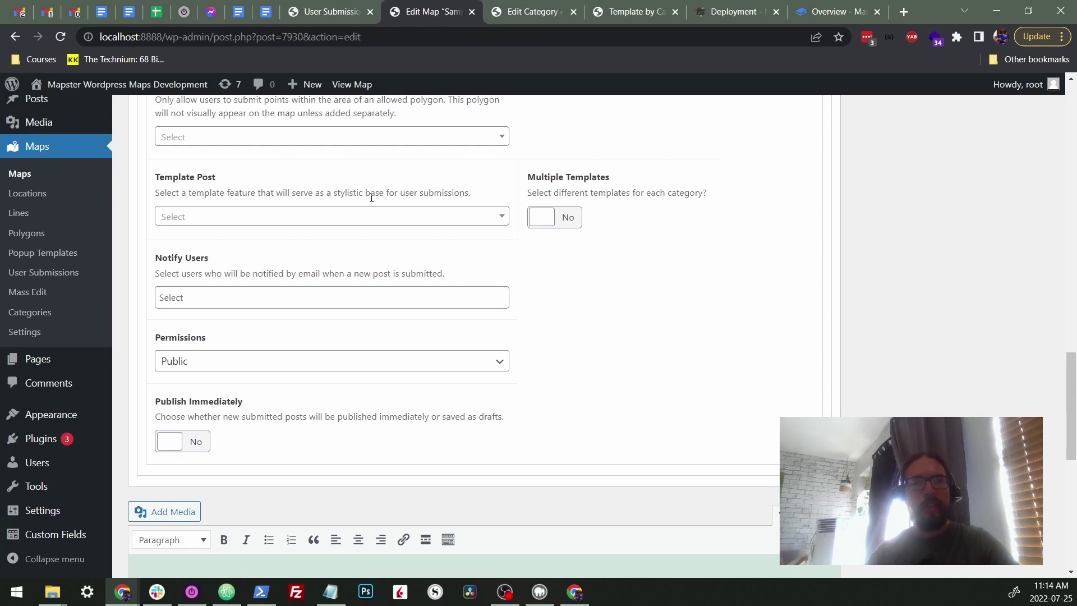
Step: Turn Multiple Templates on and add Cat two and Cat Deux as submission categories
{"action": "left_click", "coordinate": [562, 224]}
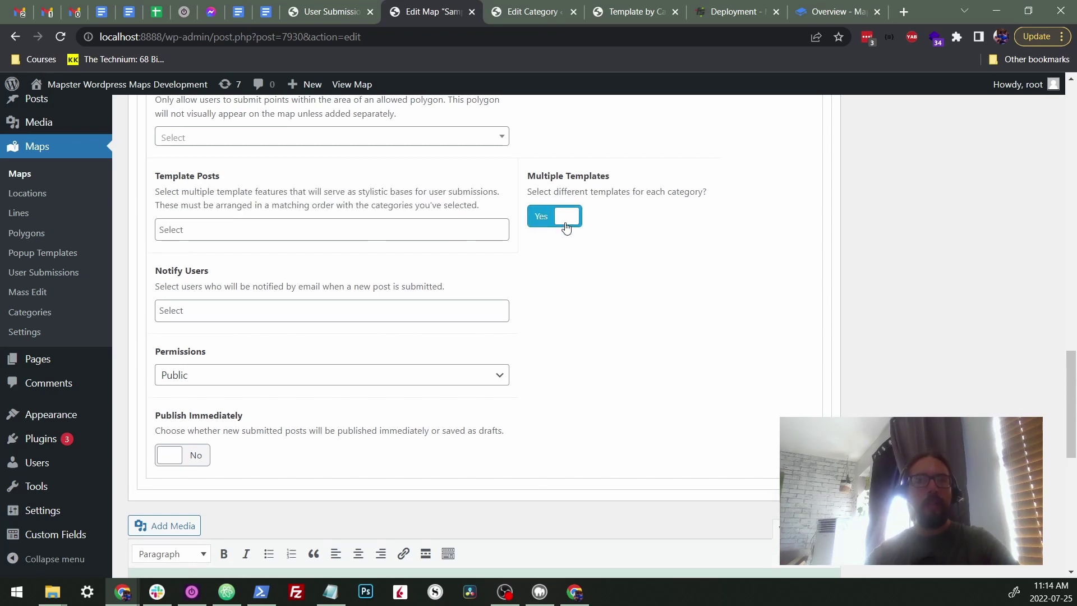
{"action": "scroll", "coordinate": [545, 281], "scroll_direction": "up", "scroll_amount": 4}
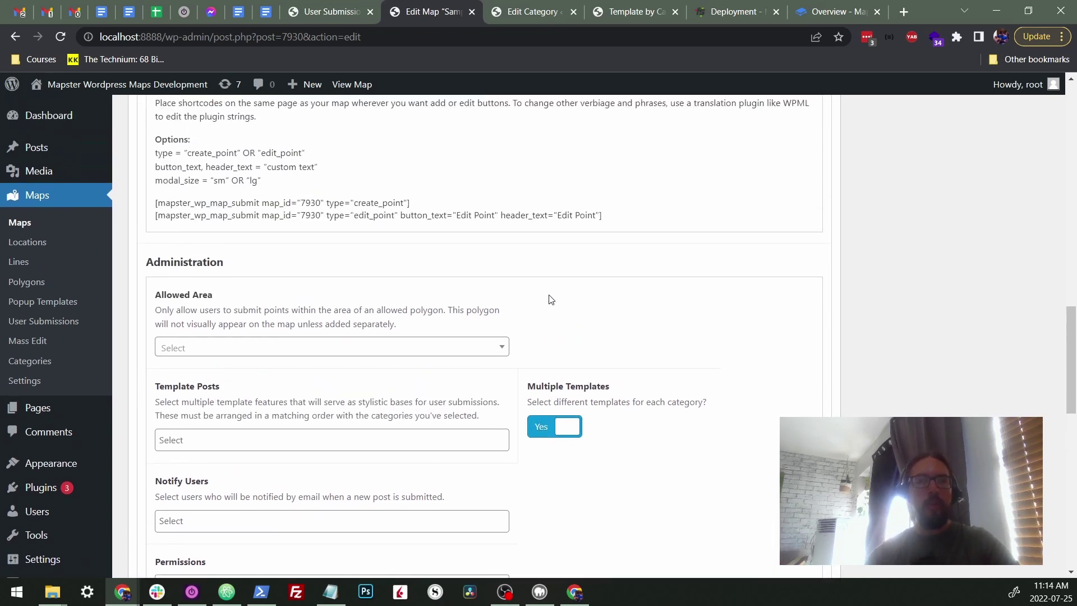
{"action": "scroll", "coordinate": [550, 301], "scroll_direction": "up", "scroll_amount": 9}
{"action": "left_click", "coordinate": [351, 356]}
{"action": "left_click", "coordinate": [315, 409]}
{"action": "left_click", "coordinate": [329, 356]}
{"action": "key", "text": "Escape"}
{"action": "left_click", "coordinate": [483, 362]}
{"action": "left_click", "coordinate": [421, 334]}
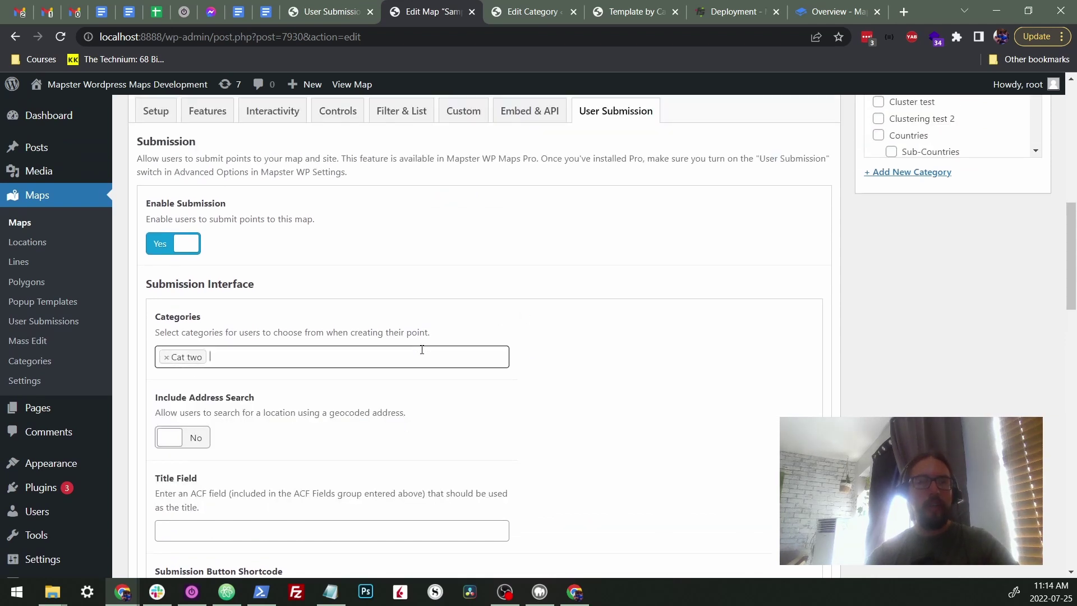
{"action": "left_click", "coordinate": [422, 350]}
{"action": "left_click", "coordinate": [388, 382]}
Step: Add '3D Model test' and 'Albertville, Minnesota' as template posts, moving Albertville first
{"action": "scroll", "coordinate": [601, 336], "scroll_direction": "down", "scroll_amount": 3}
{"action": "scroll", "coordinate": [565, 247], "scroll_direction": "down", "scroll_amount": 7}
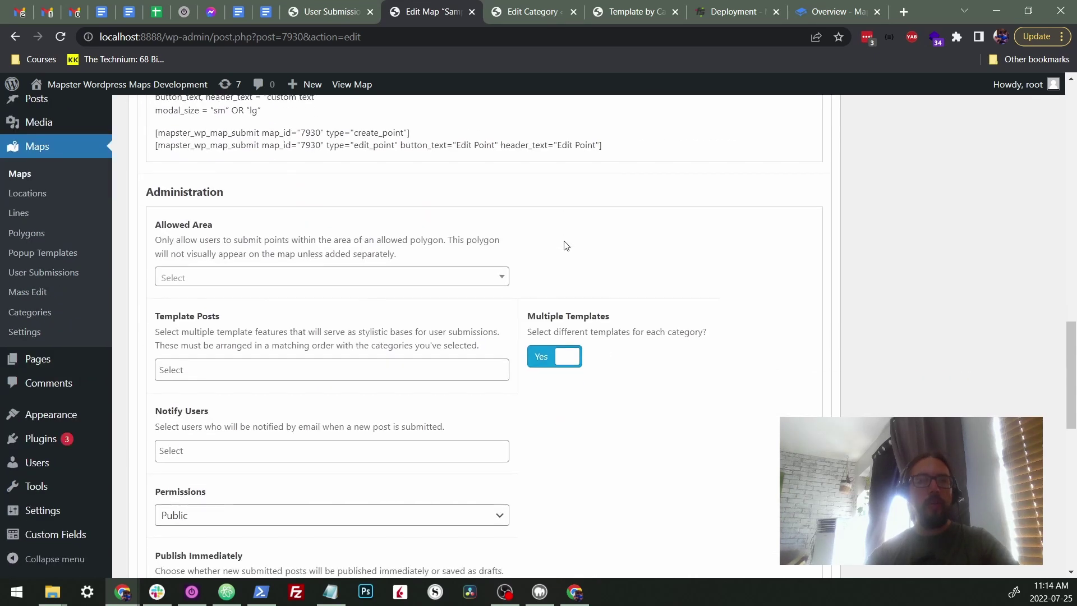
{"action": "left_click", "coordinate": [377, 374]}
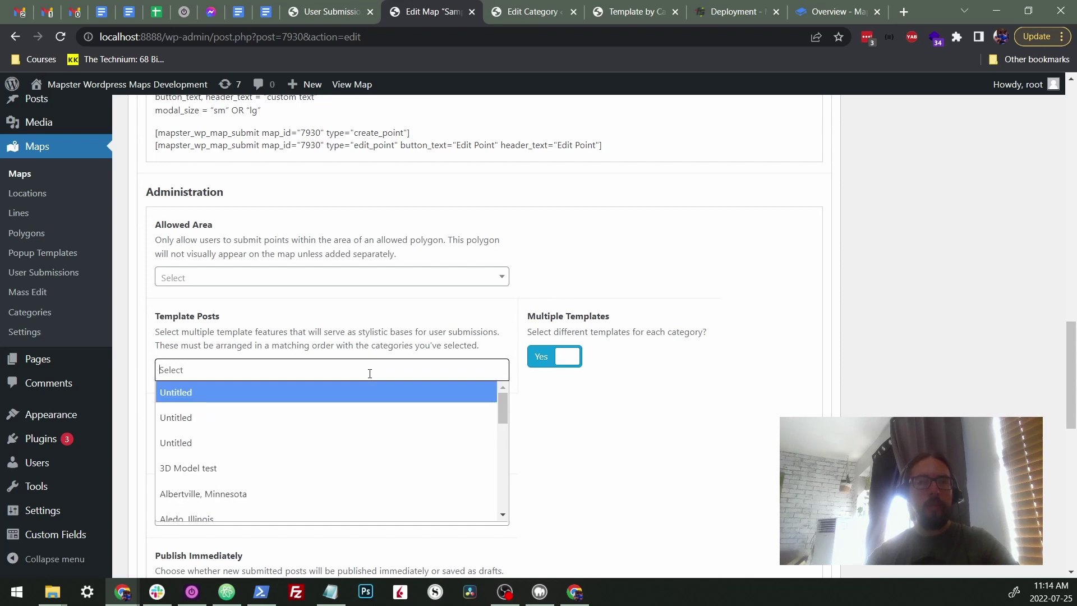
{"action": "left_click", "coordinate": [314, 461]}
{"action": "left_click", "coordinate": [331, 372]}
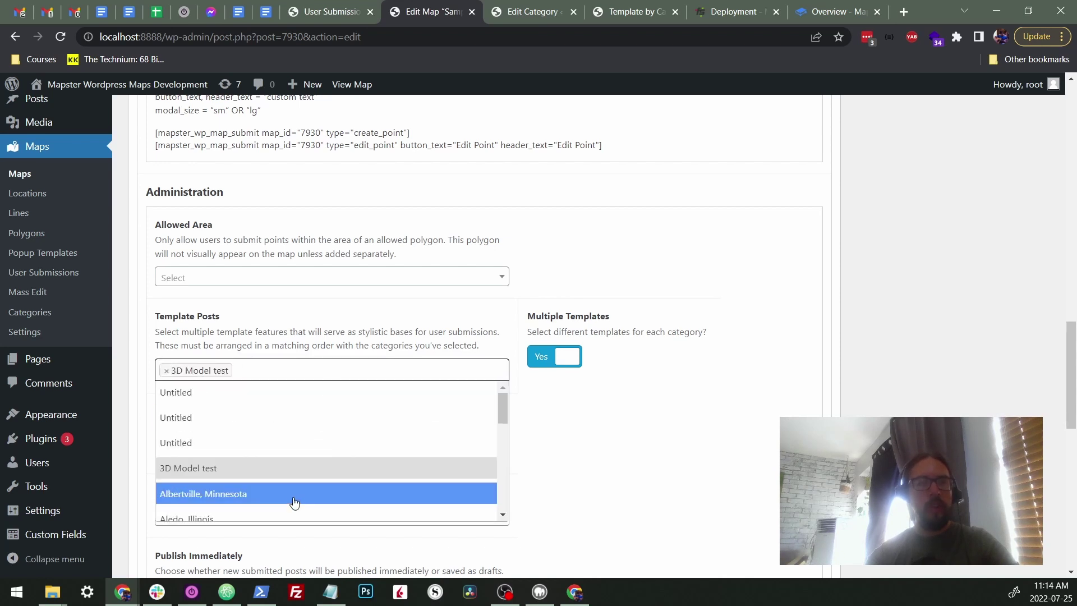
{"action": "left_click", "coordinate": [292, 500]}
{"action": "scroll", "coordinate": [651, 361], "scroll_direction": "up", "scroll_amount": 6}
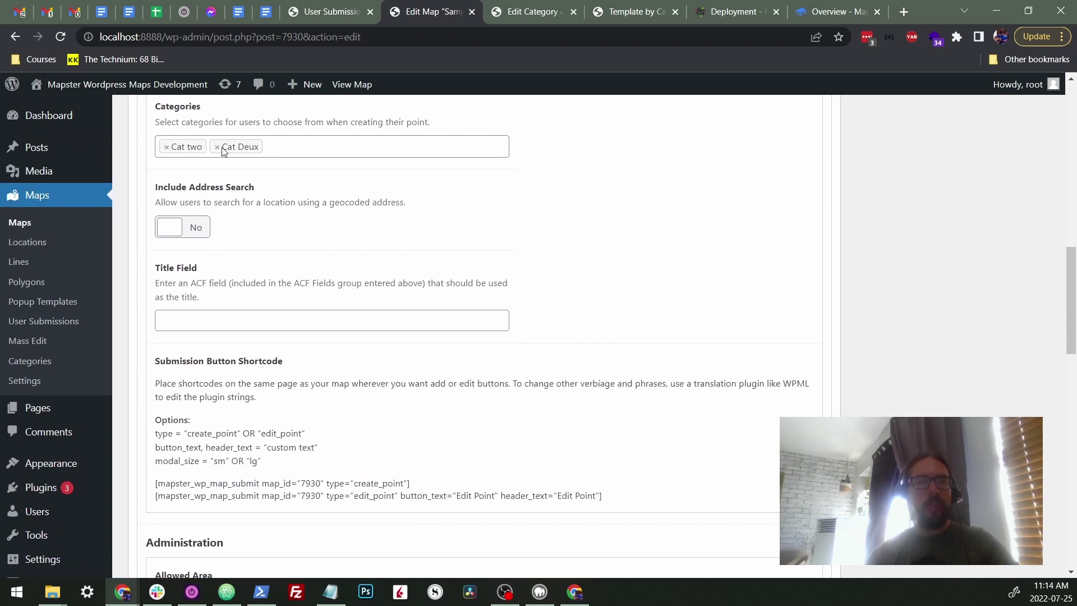
{"action": "scroll", "coordinate": [165, 151], "scroll_direction": "down", "scroll_amount": 3}
{"action": "scroll", "coordinate": [166, 157], "scroll_direction": "down", "scroll_amount": 2}
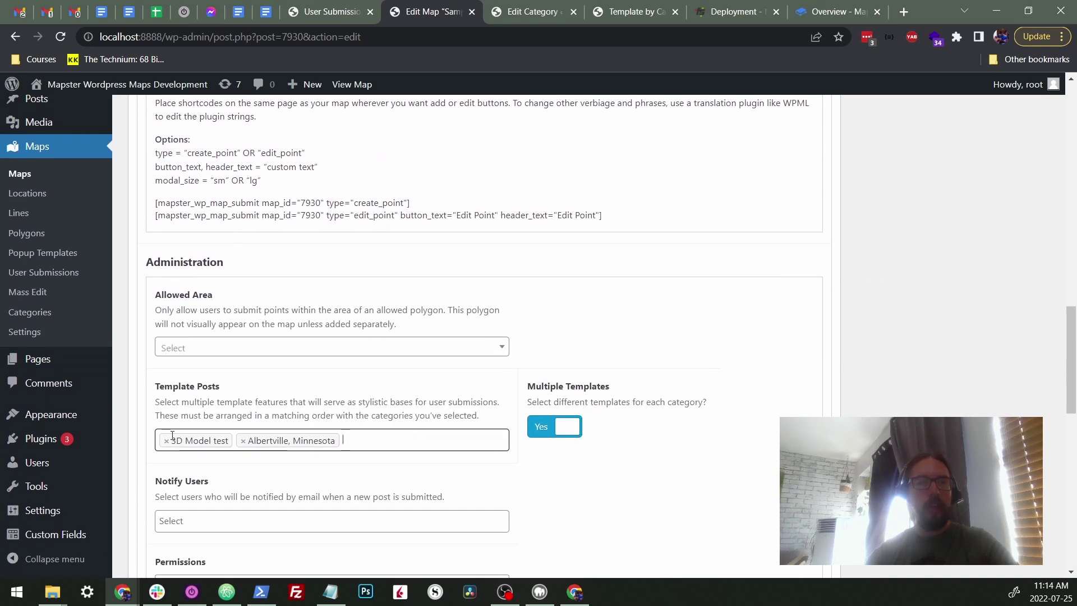
{"action": "scroll", "coordinate": [277, 393], "scroll_direction": "up", "scroll_amount": 5}
{"action": "scroll", "coordinate": [221, 163], "scroll_direction": "up", "scroll_amount": 2}
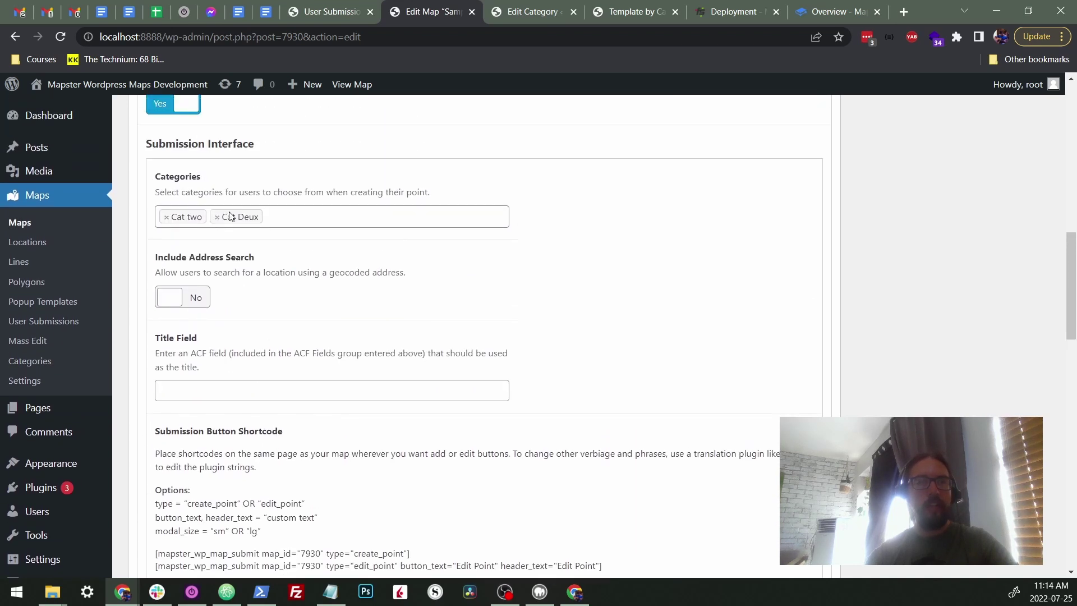
{"action": "scroll", "coordinate": [312, 251], "scroll_direction": "down", "scroll_amount": 7}
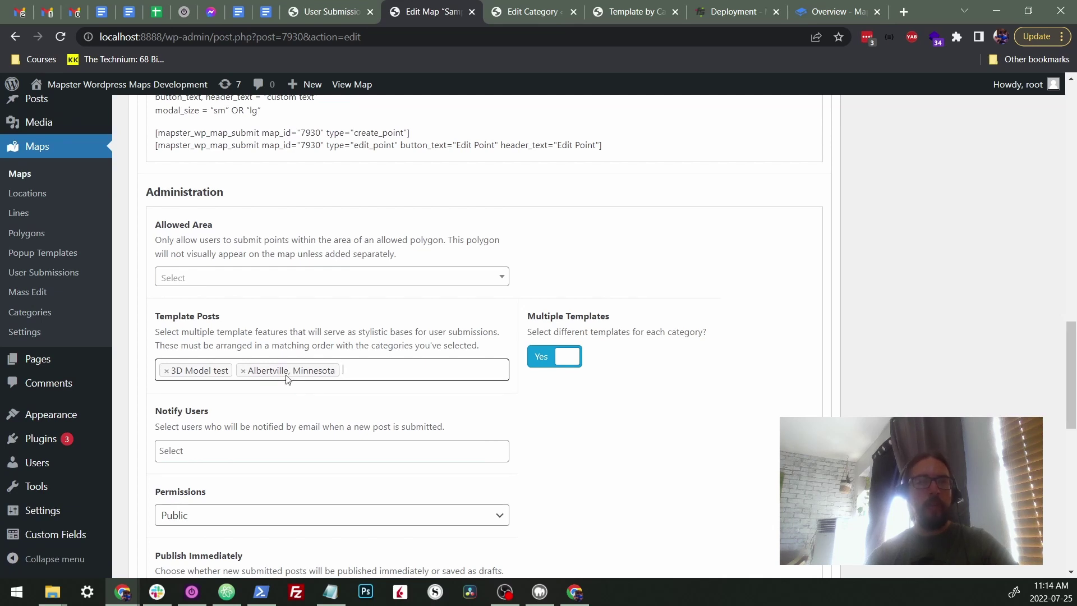
{"action": "left_click_drag", "start_coordinate": [289, 375], "coordinate": [320, 375]}
{"action": "scroll", "coordinate": [261, 329], "scroll_direction": "down", "scroll_amount": 1}
{"action": "left_click", "coordinate": [566, 287]}
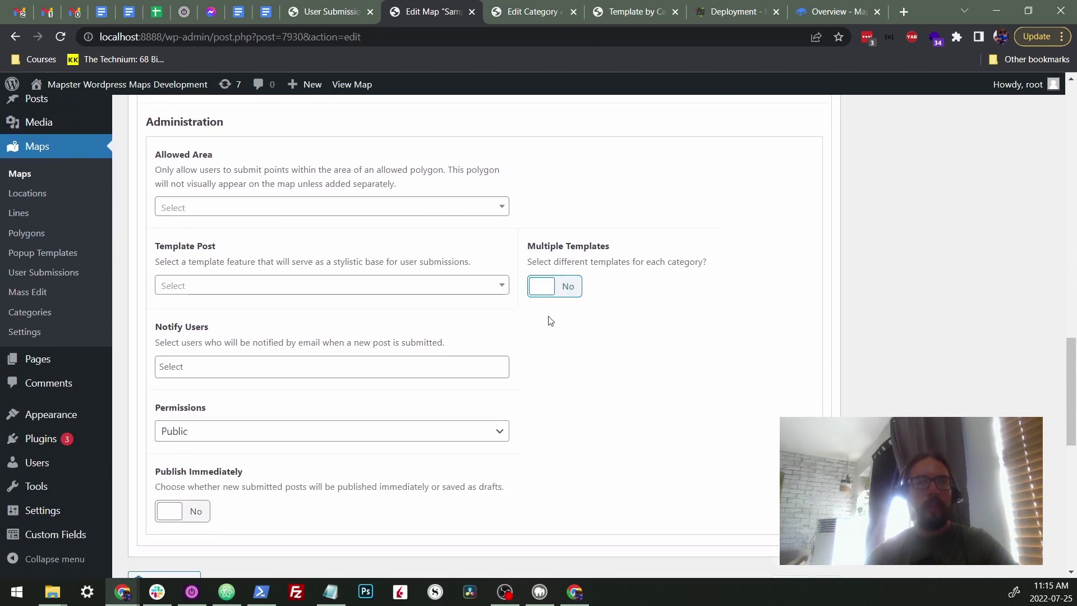
{"action": "left_click", "coordinate": [471, 285]}
{"action": "left_click", "coordinate": [752, 293]}
{"action": "scroll", "coordinate": [745, 289], "scroll_direction": "down", "scroll_amount": 1}
{"action": "left_click", "coordinate": [473, 298]}
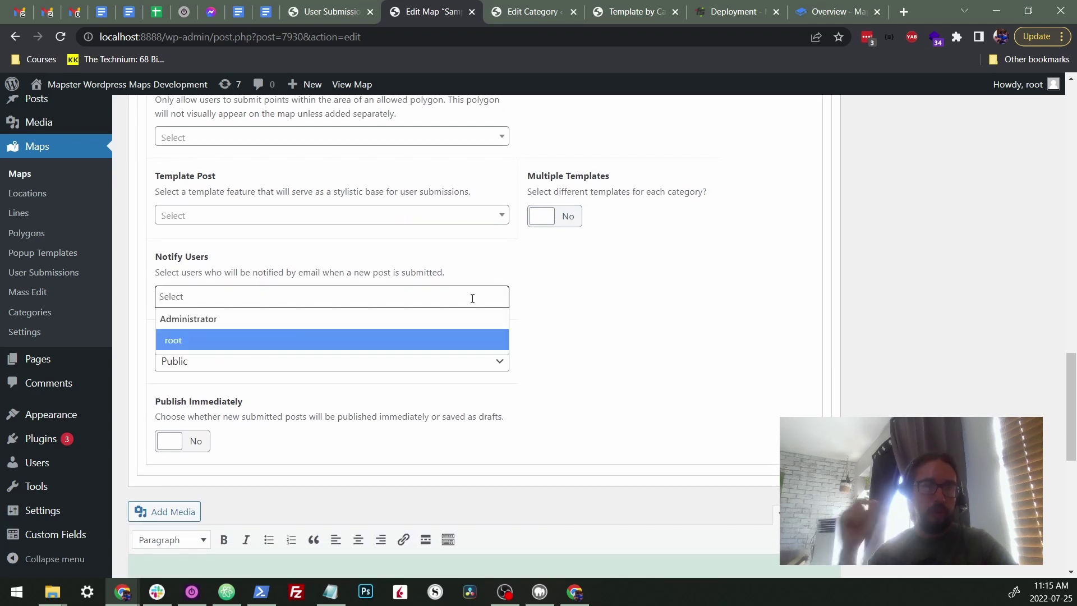
{"action": "left_click", "coordinate": [547, 295]}
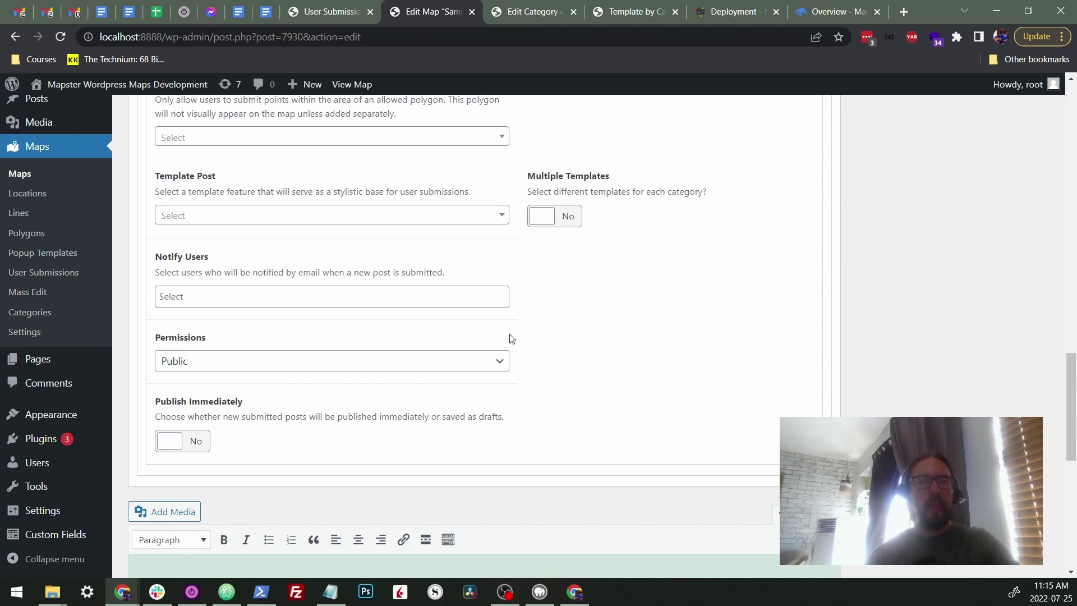
{"action": "left_click", "coordinate": [440, 372]}
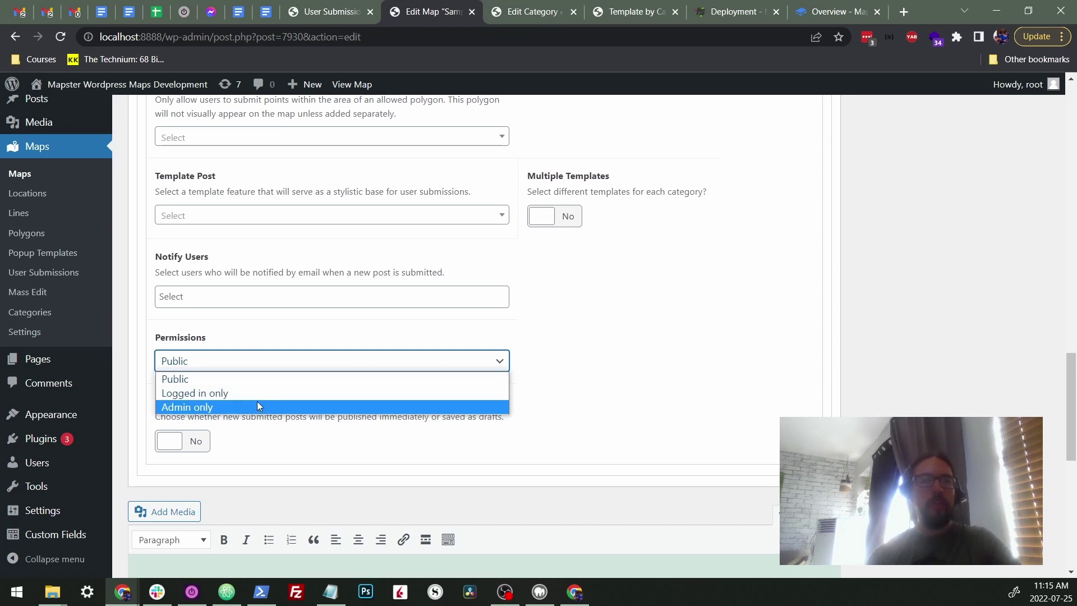
{"action": "left_click", "coordinate": [609, 354]}
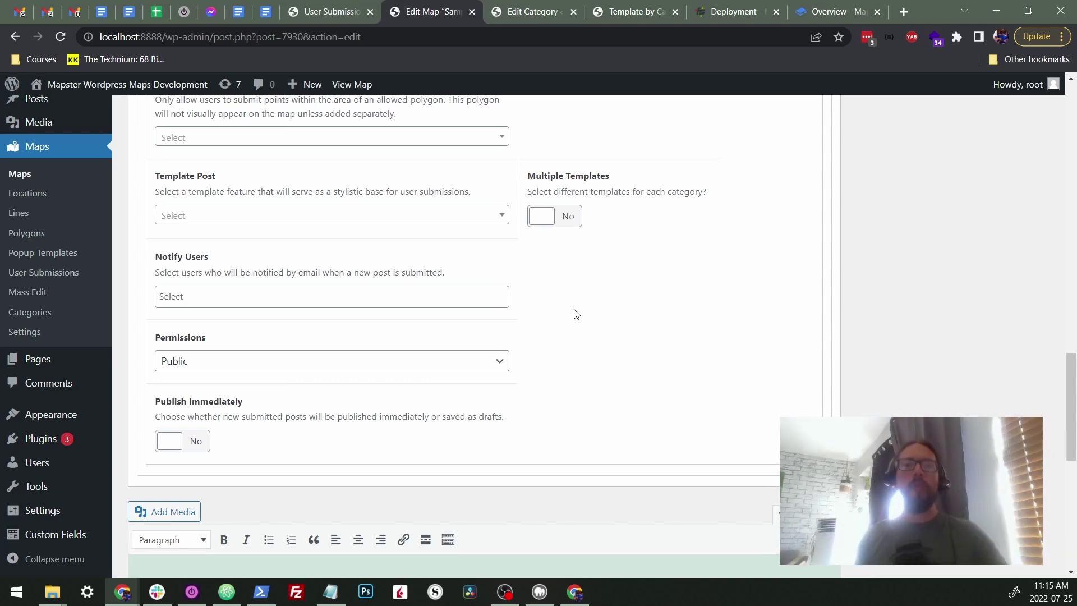
{"action": "scroll", "coordinate": [576, 314], "scroll_direction": "up", "scroll_amount": 8}
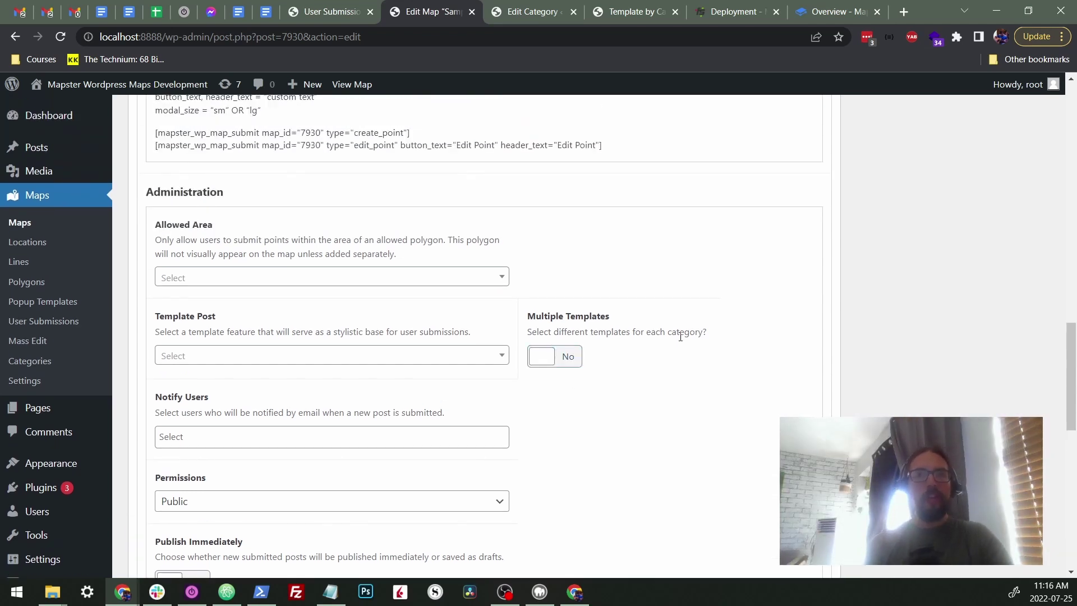
{"action": "scroll", "coordinate": [784, 341], "scroll_direction": "up", "scroll_amount": 5}
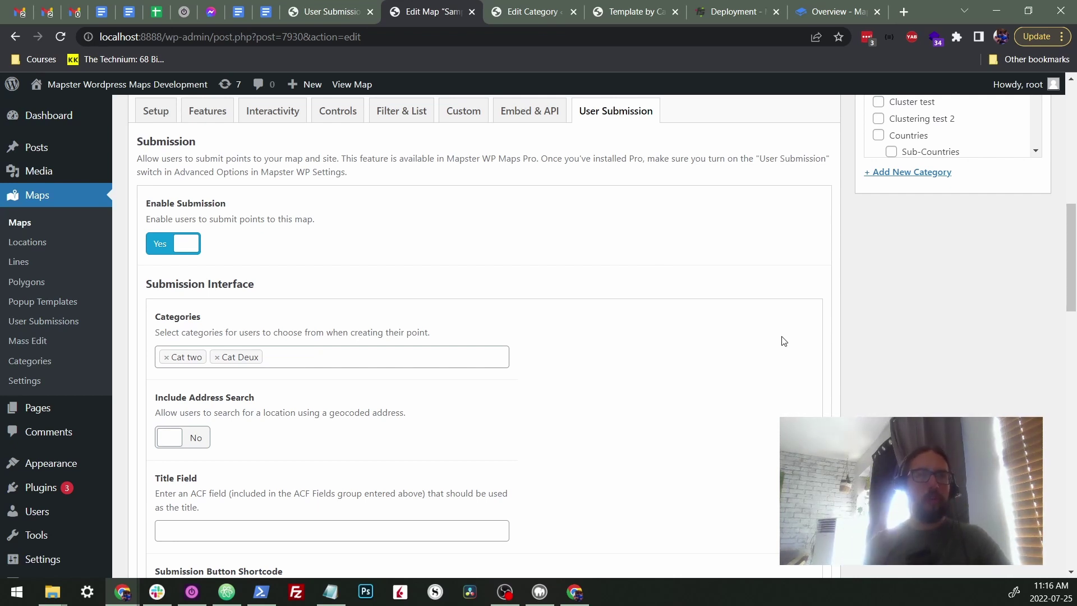
{"action": "scroll", "coordinate": [581, 338], "scroll_direction": "down", "scroll_amount": 3}
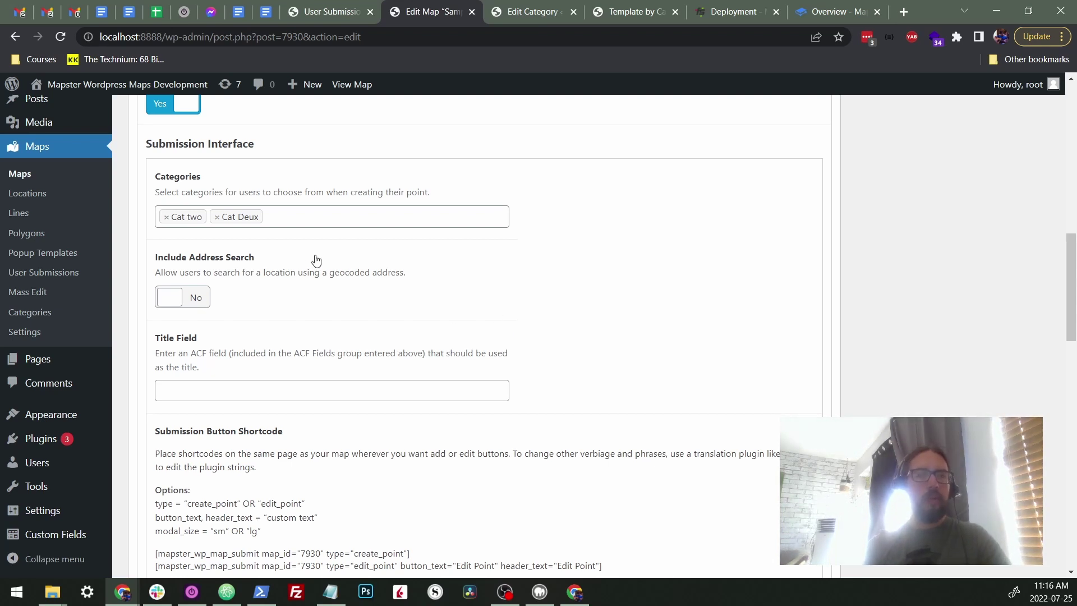
{"action": "mouse_move", "coordinate": [72, 537]}
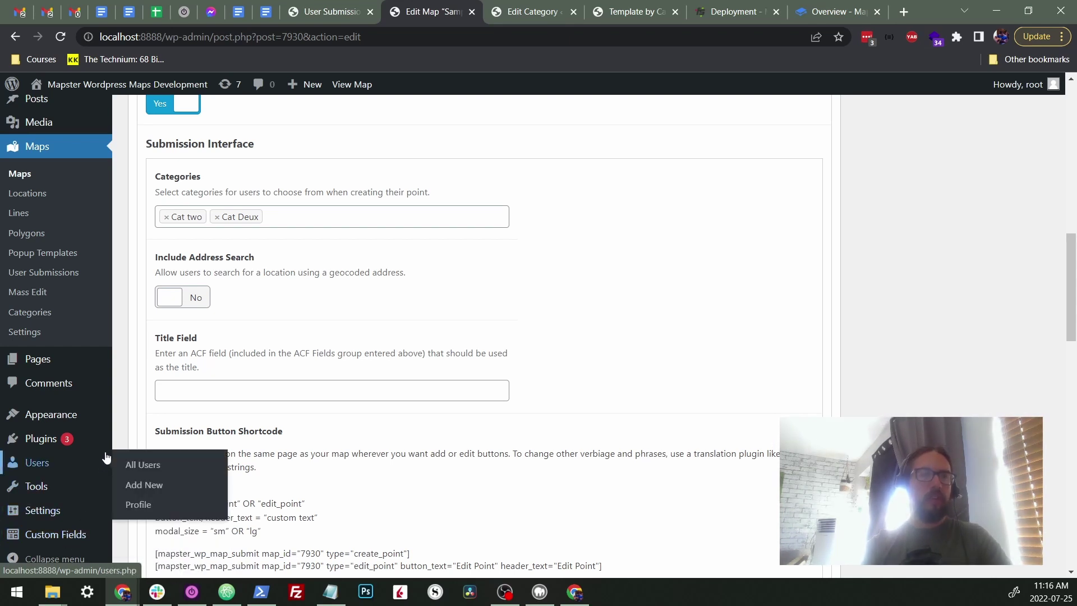
{"action": "mouse_move", "coordinate": [111, 431]}
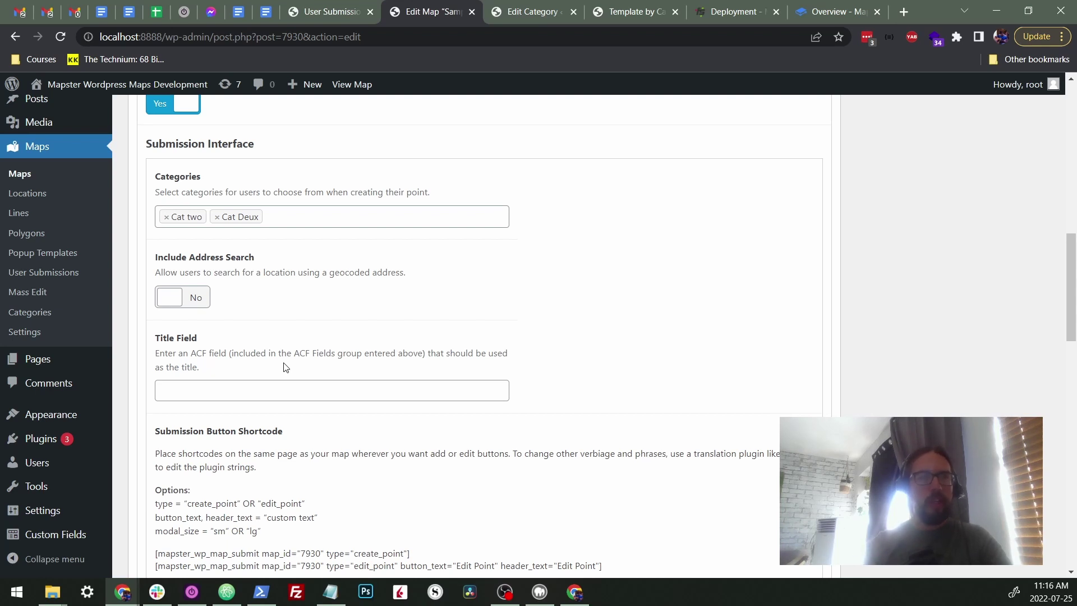
Step: Leave the map editor and open the ACF field group 'Extra Fields To Submit' from Field Groups
{"action": "left_click", "coordinate": [63, 442]}
{"action": "left_click", "coordinate": [608, 109]}
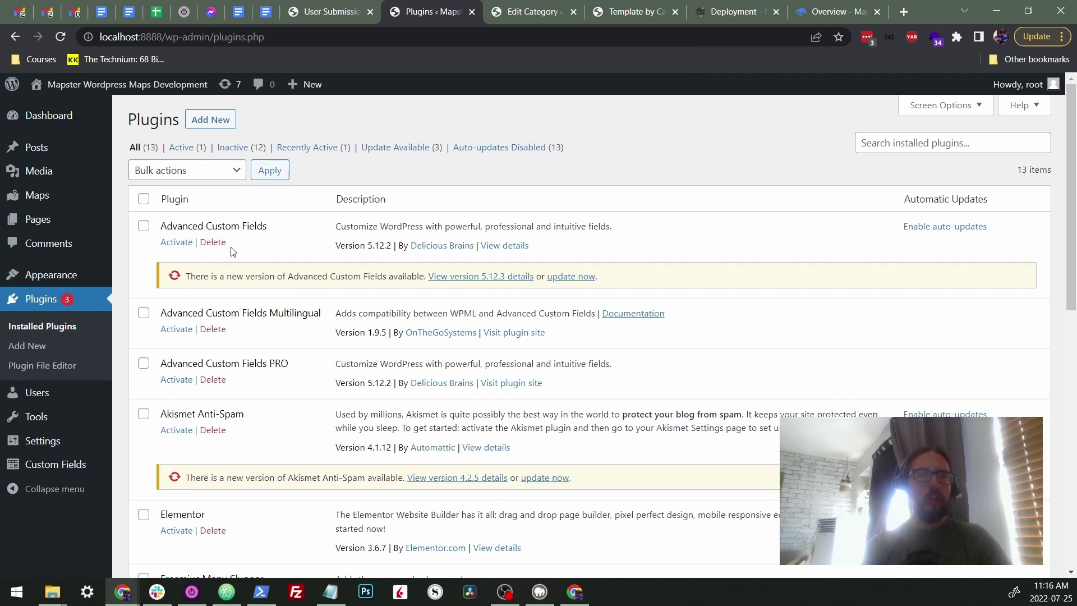
{"action": "mouse_move", "coordinate": [78, 471]}
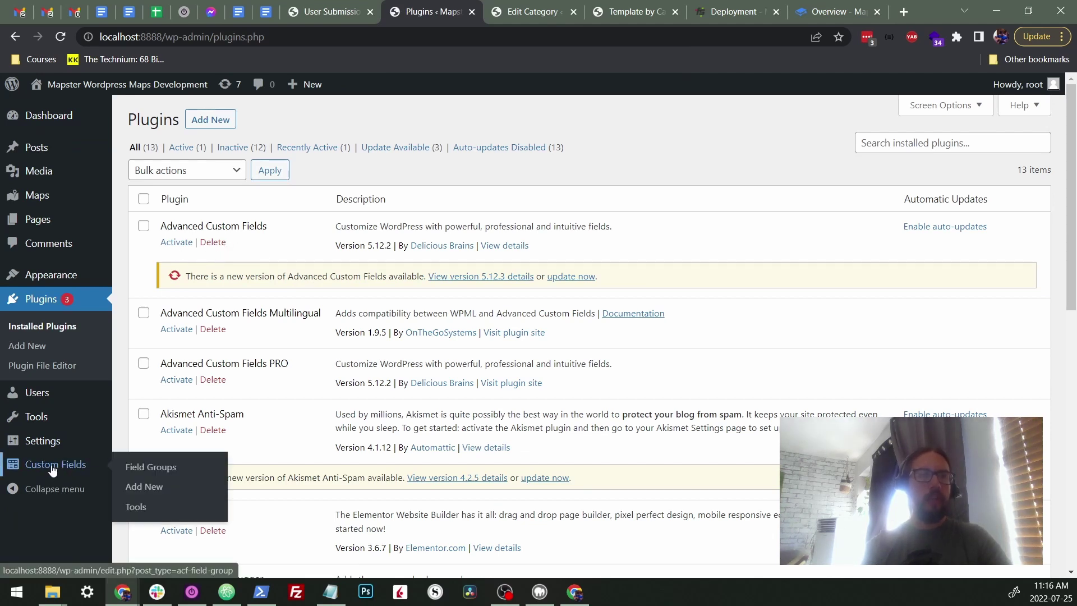
{"action": "left_click", "coordinate": [51, 472]}
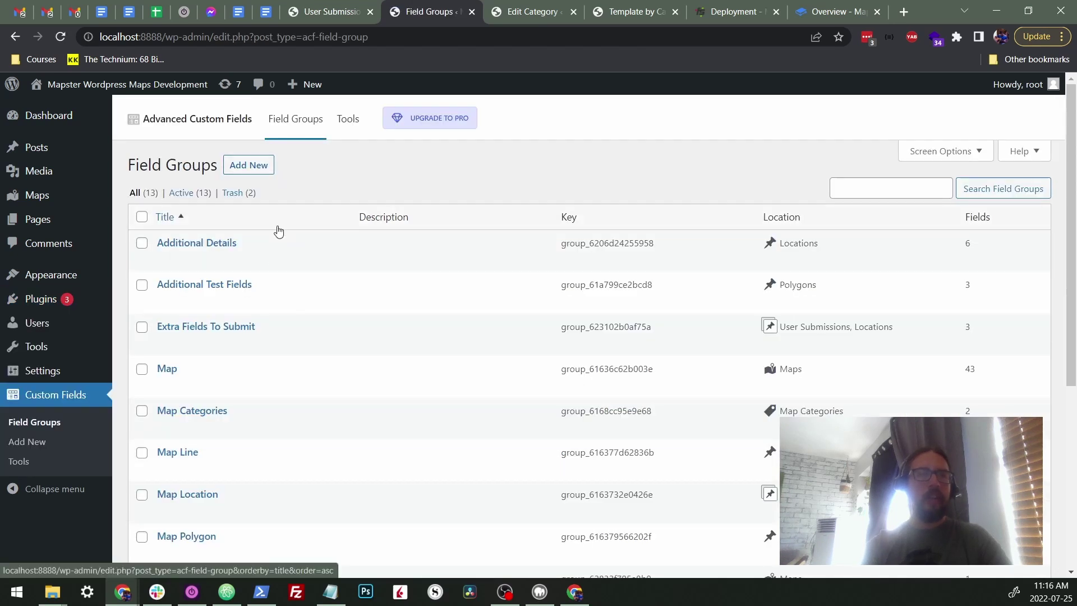
{"action": "left_click", "coordinate": [240, 326]}
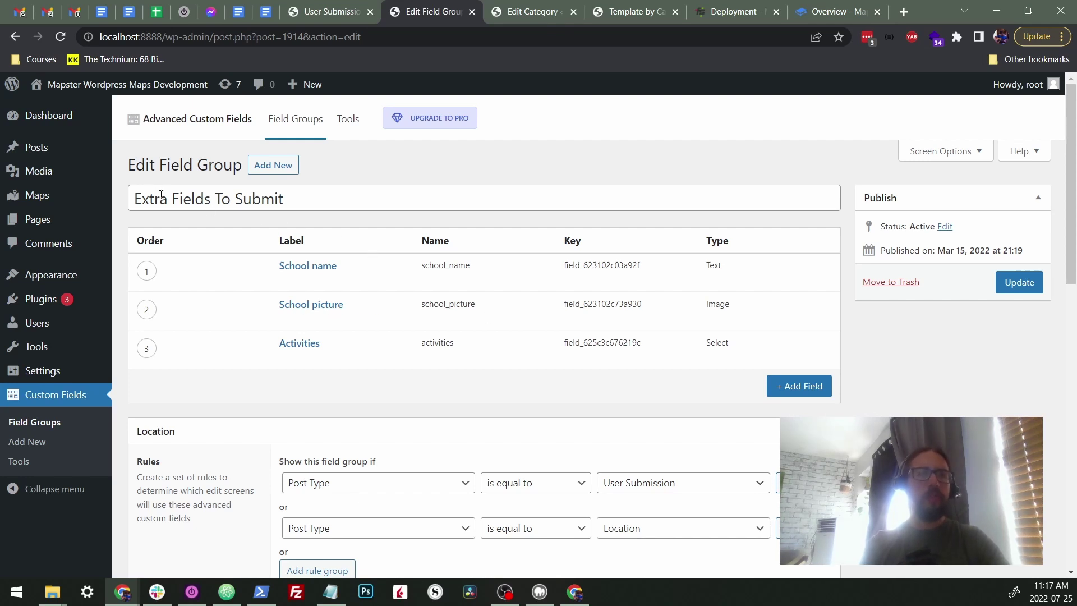
Step: Scroll through the field group's fields and location rules
{"action": "scroll", "coordinate": [214, 192], "scroll_direction": "down", "scroll_amount": 2}
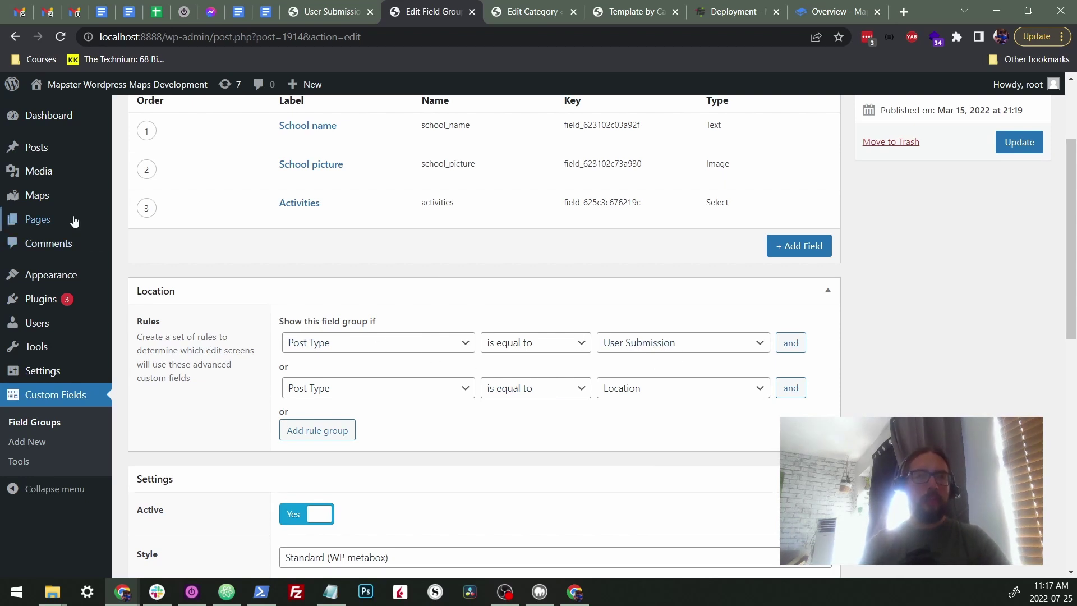
{"action": "mouse_move", "coordinate": [58, 194]}
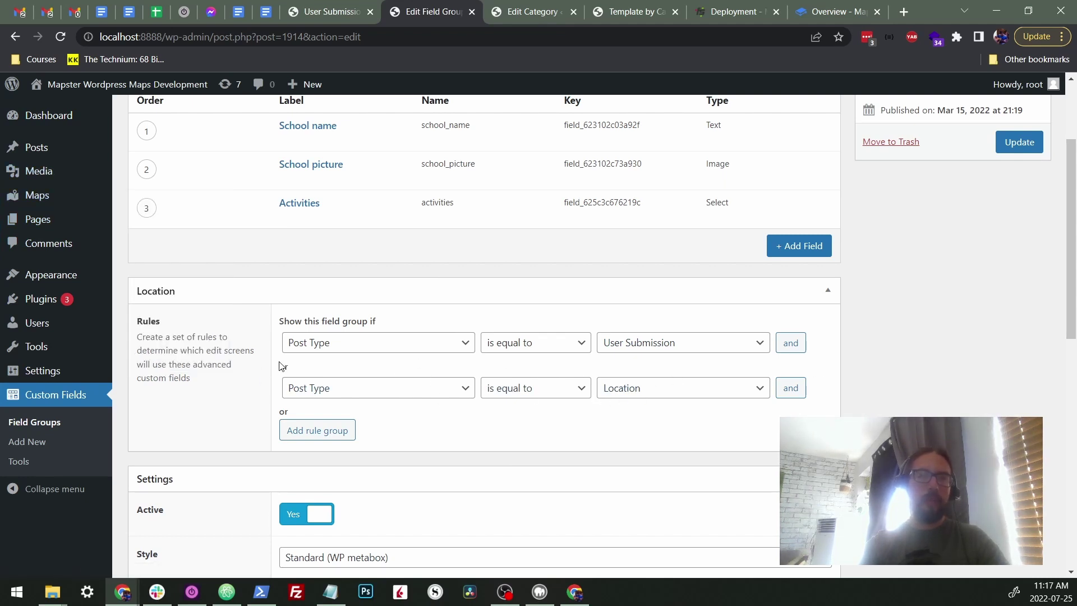
{"action": "left_click_drag", "start_coordinate": [283, 366], "coordinate": [308, 357]}
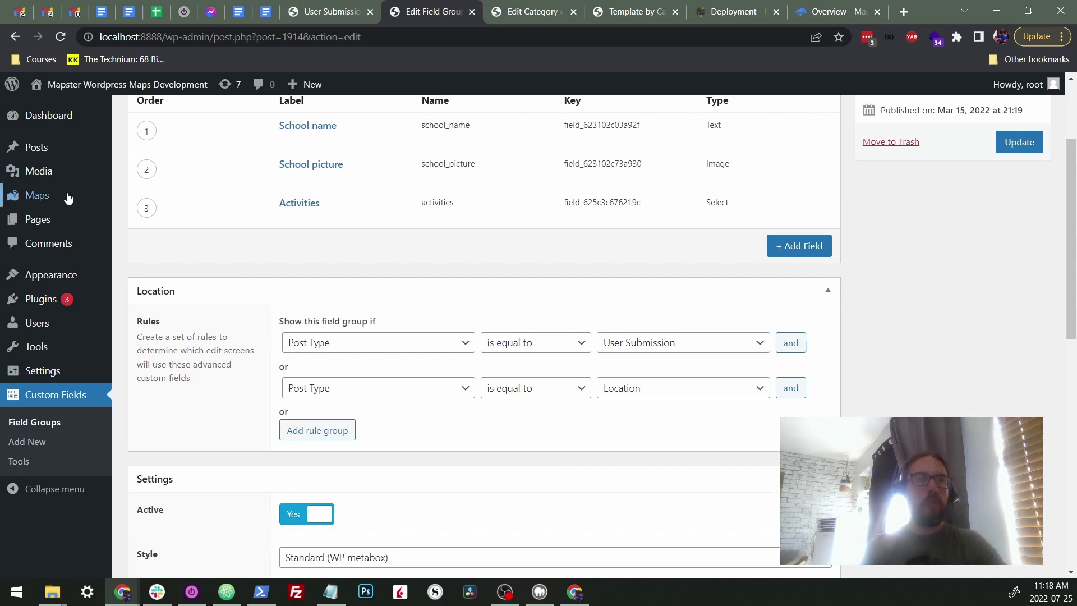
{"action": "mouse_move", "coordinate": [71, 196]}
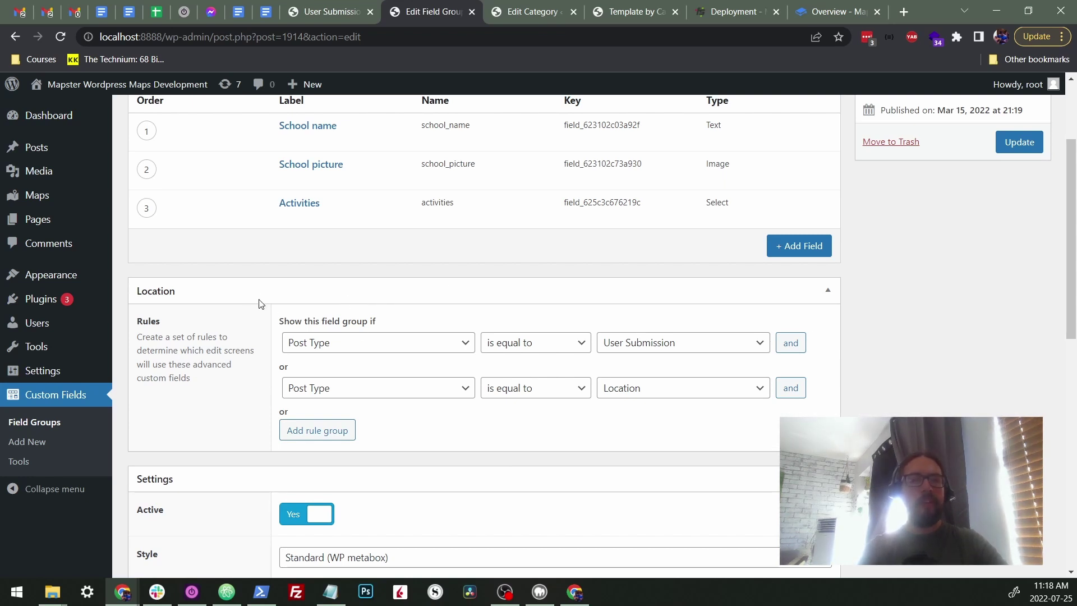
{"action": "left_click_drag", "start_coordinate": [252, 296], "coordinate": [219, 349]}
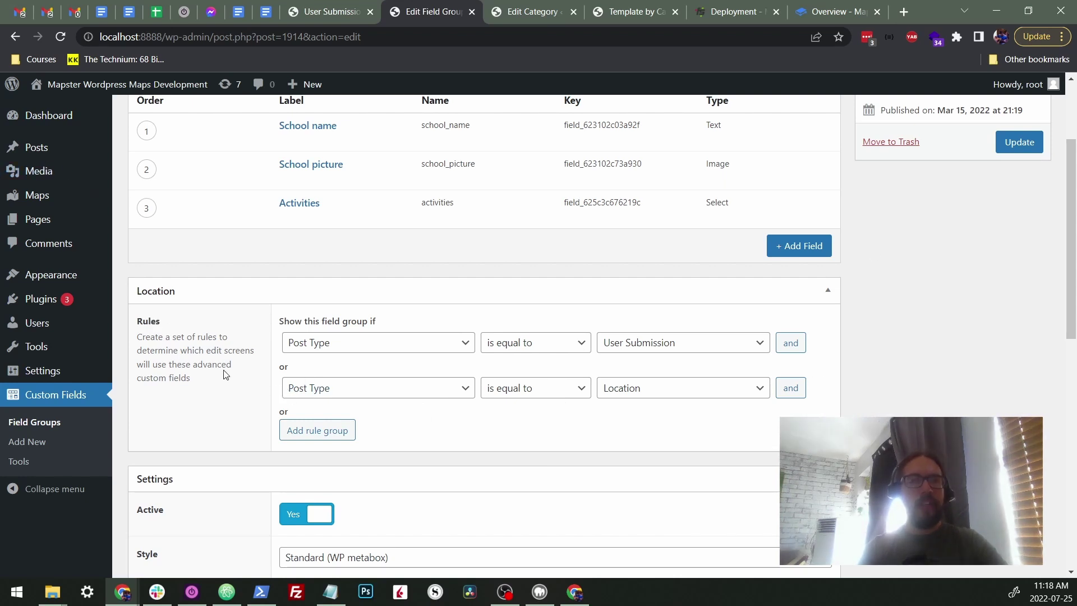
{"action": "scroll", "coordinate": [425, 353], "scroll_direction": "up", "scroll_amount": 1}
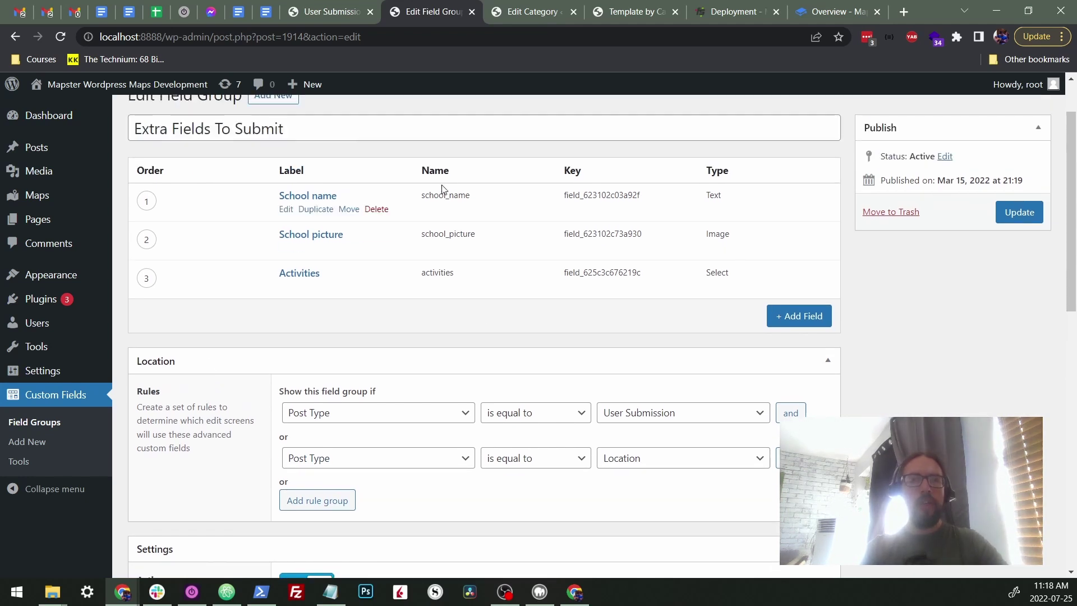
Step: Select the school_name field name, noting school_picture and activities, then return to User Submissions
{"action": "double_click", "coordinate": [427, 194]}
{"action": "left_click_drag", "start_coordinate": [432, 233], "coordinate": [464, 235]}
{"action": "left_click_drag", "start_coordinate": [432, 273], "coordinate": [464, 298]}
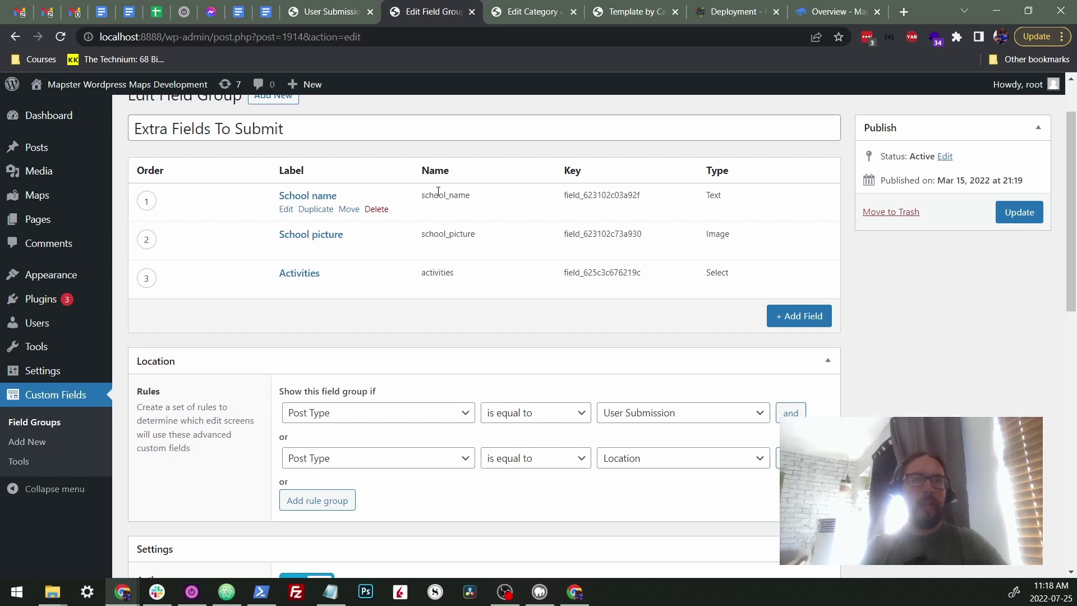
{"action": "double_click", "coordinate": [438, 195]}
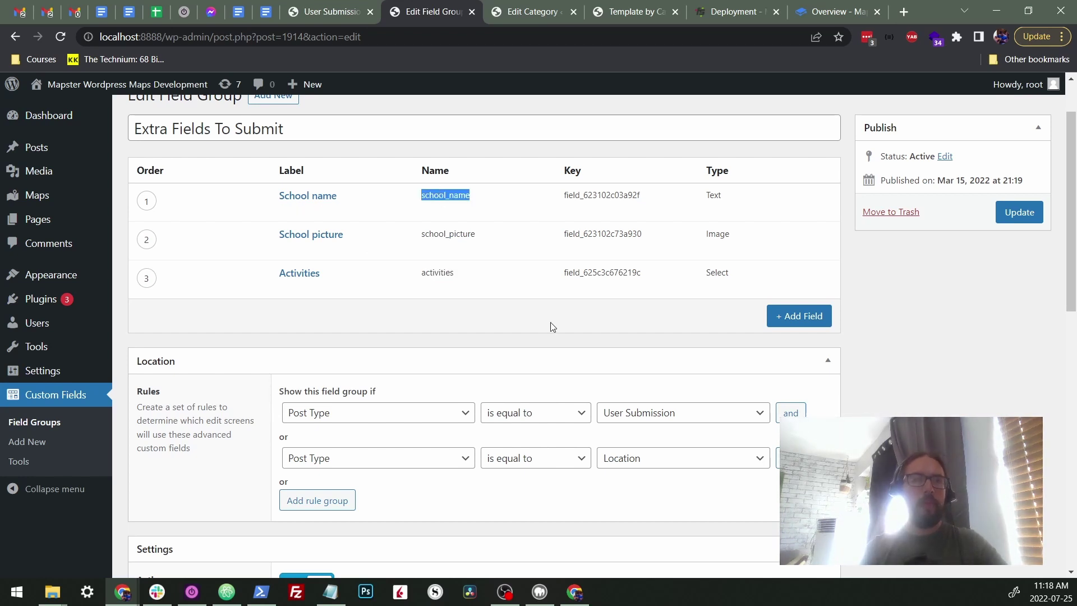
{"action": "left_click", "coordinate": [352, 21]}
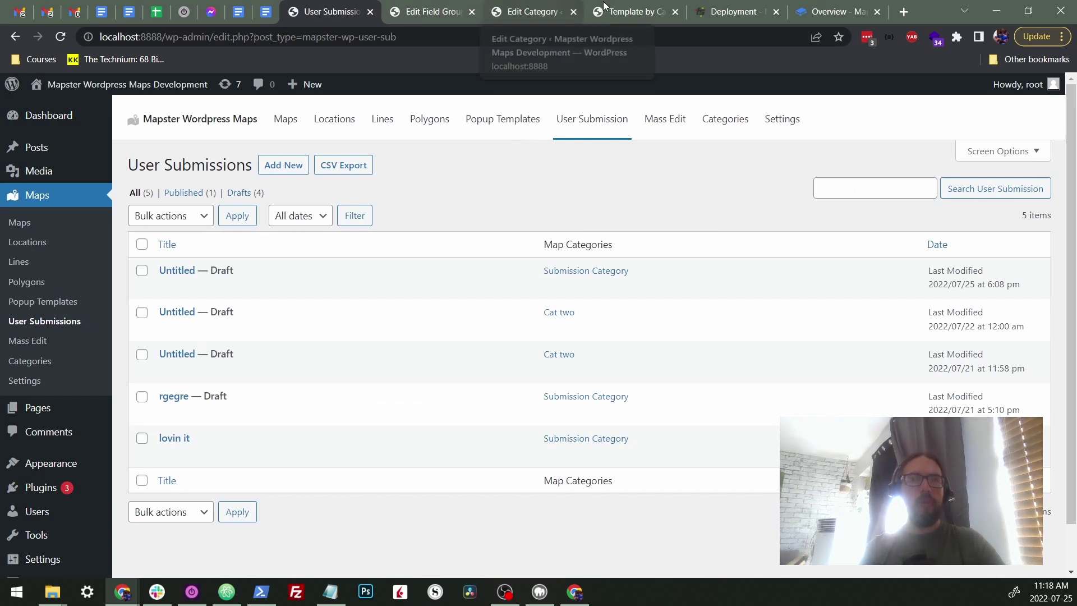
Step: Go back through the open pages and open Sample Map for editing from the Maps list
{"action": "left_click", "coordinate": [629, 12]}
{"action": "left_click", "coordinate": [530, 12]}
{"action": "left_click", "coordinate": [331, 12]}
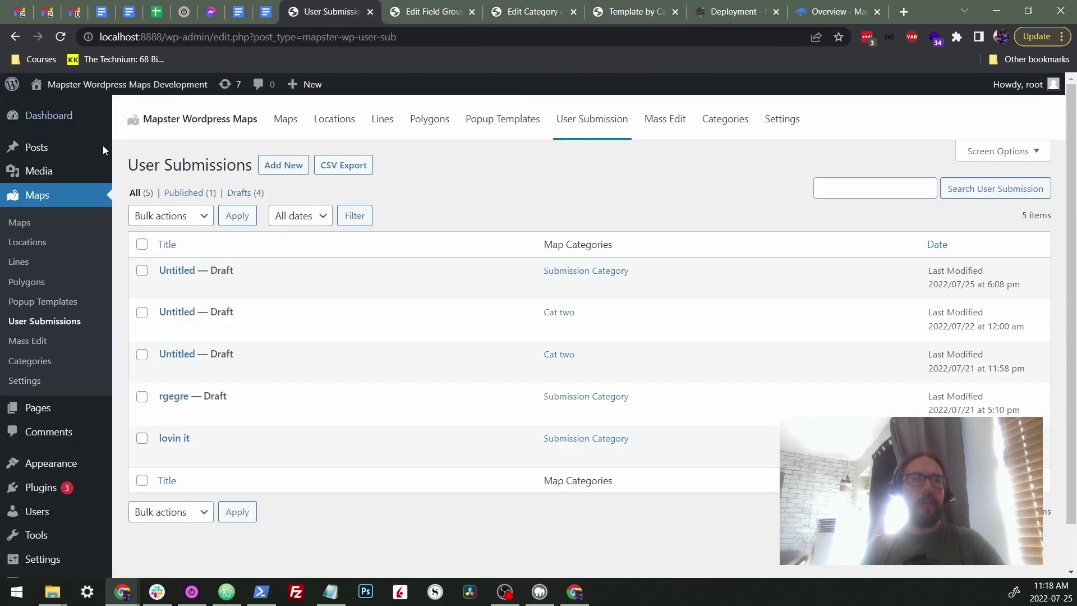
{"action": "left_click", "coordinate": [25, 223]}
{"action": "left_click", "coordinate": [202, 272]}
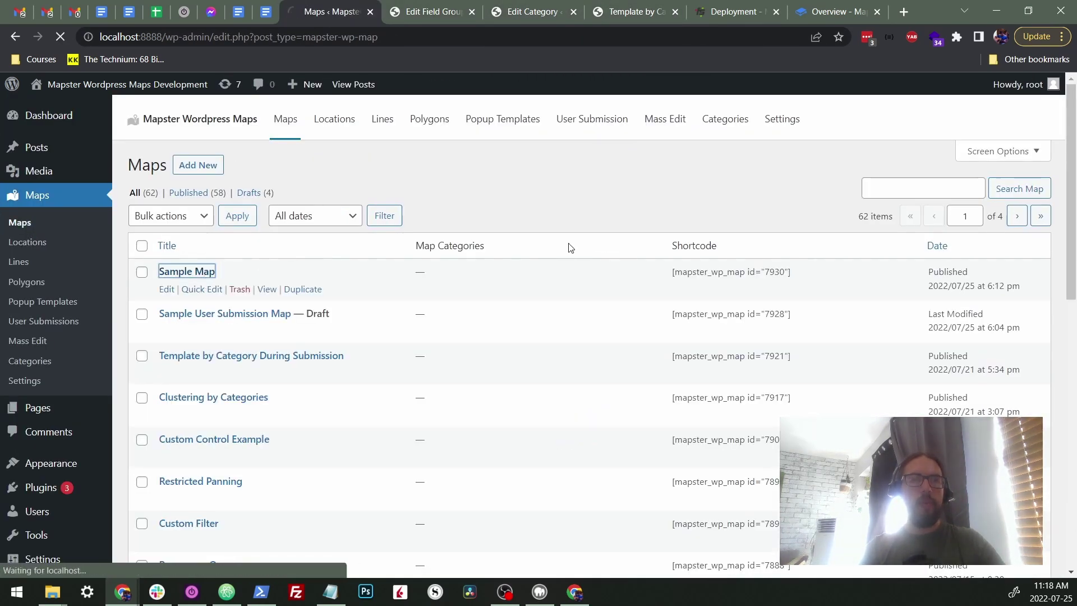
Step: Enter school_name in the User Submission Title Field and check the value
{"action": "scroll", "coordinate": [849, 267], "scroll_direction": "down", "scroll_amount": 3}
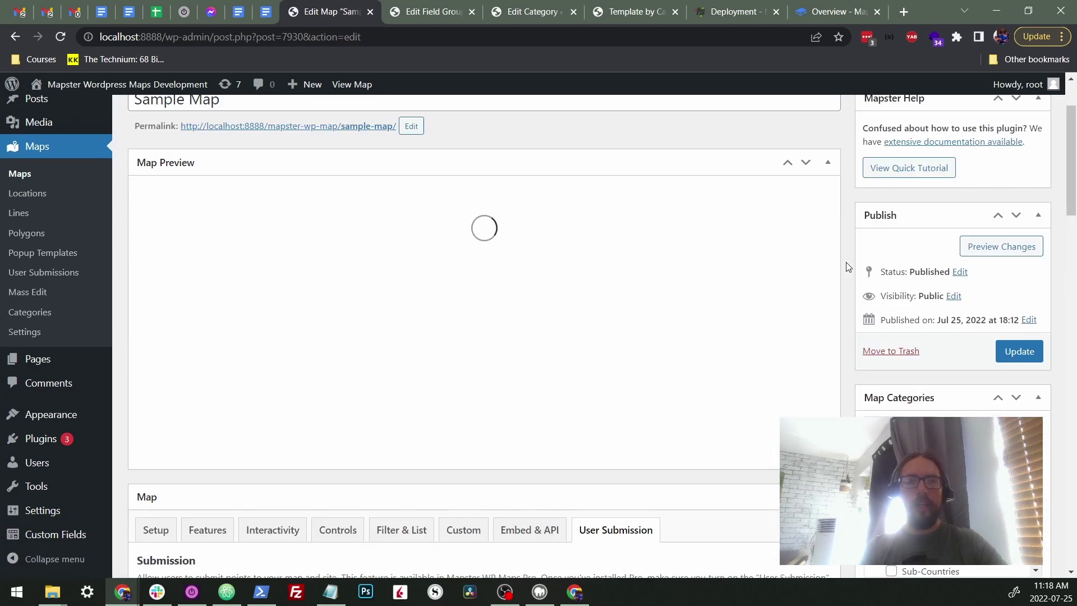
{"action": "scroll", "coordinate": [846, 262], "scroll_direction": "down", "scroll_amount": 9}
{"action": "left_click", "coordinate": [329, 349]}
{"action": "type", "text": "school_name"}
{"action": "left_click", "coordinate": [770, 411]}
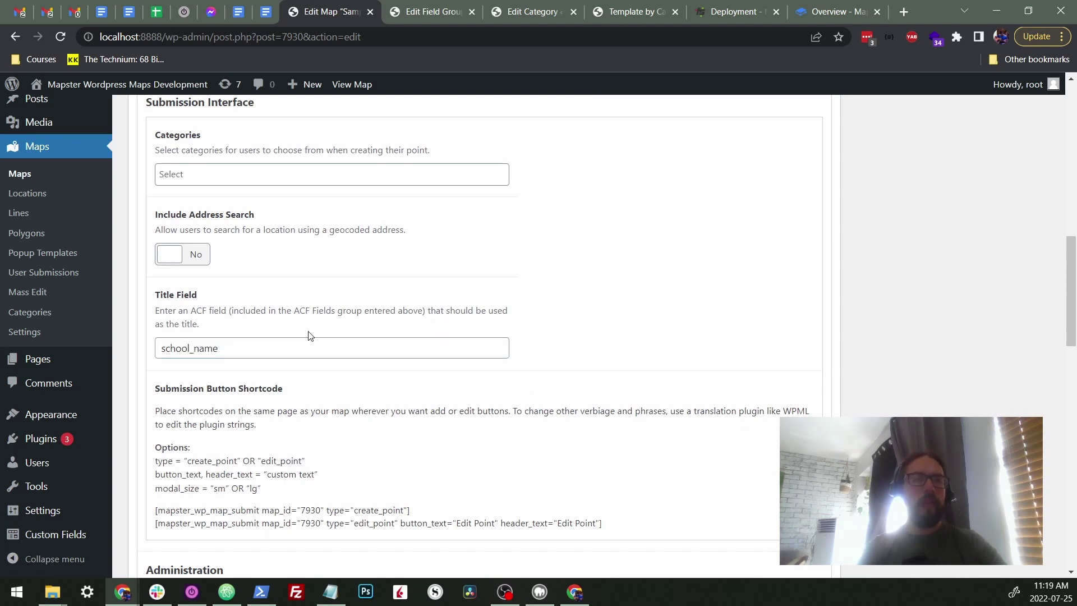
{"action": "double_click", "coordinate": [258, 348]}
{"action": "left_click", "coordinate": [282, 323]}
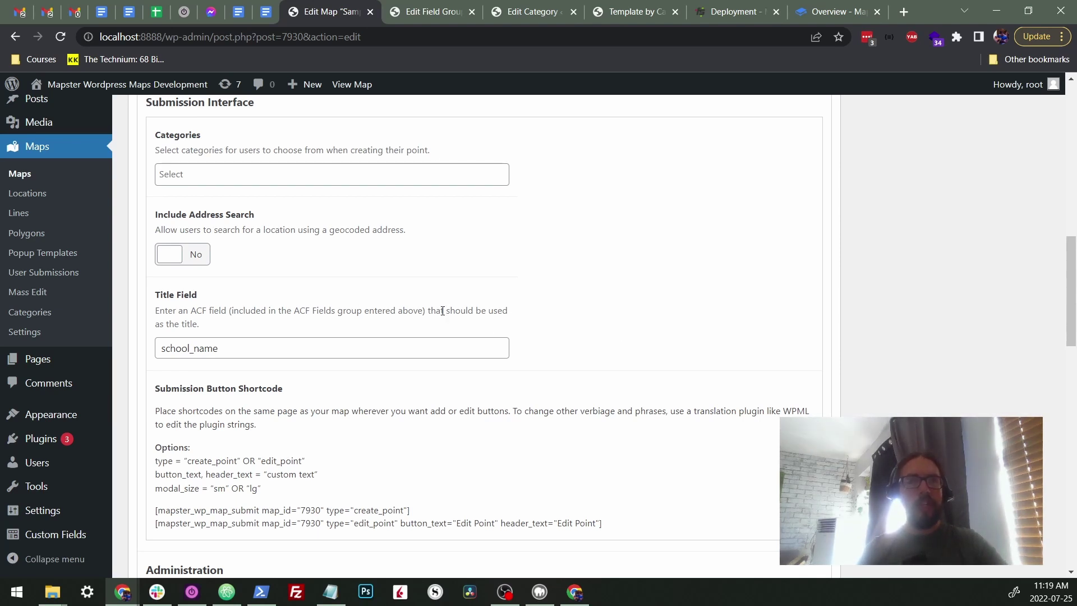
{"action": "scroll", "coordinate": [443, 311], "scroll_direction": "up", "scroll_amount": 5}
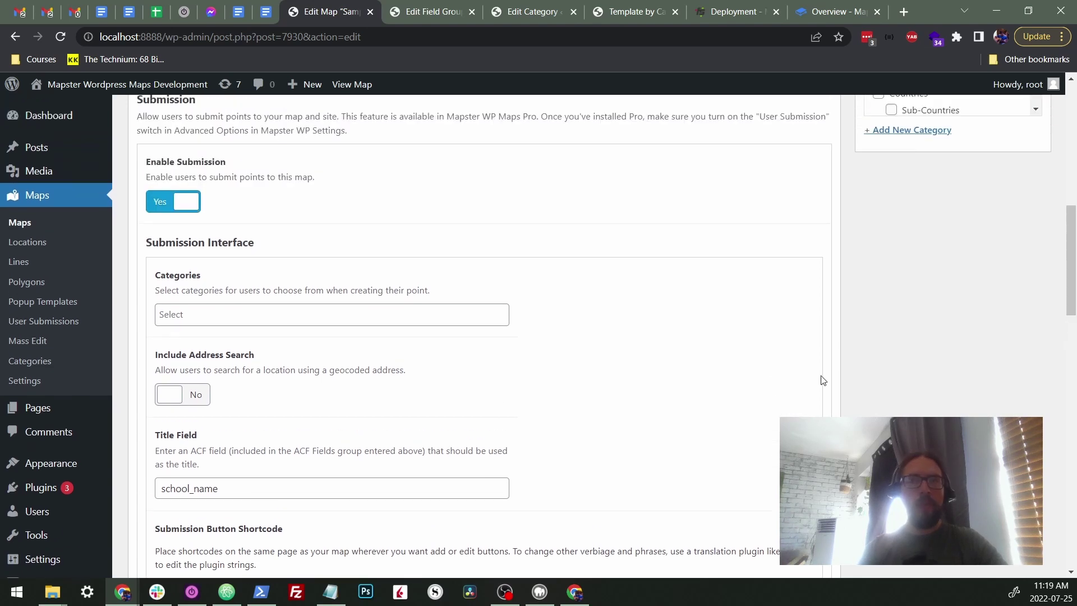
{"action": "scroll", "coordinate": [851, 381], "scroll_direction": "up", "scroll_amount": 4}
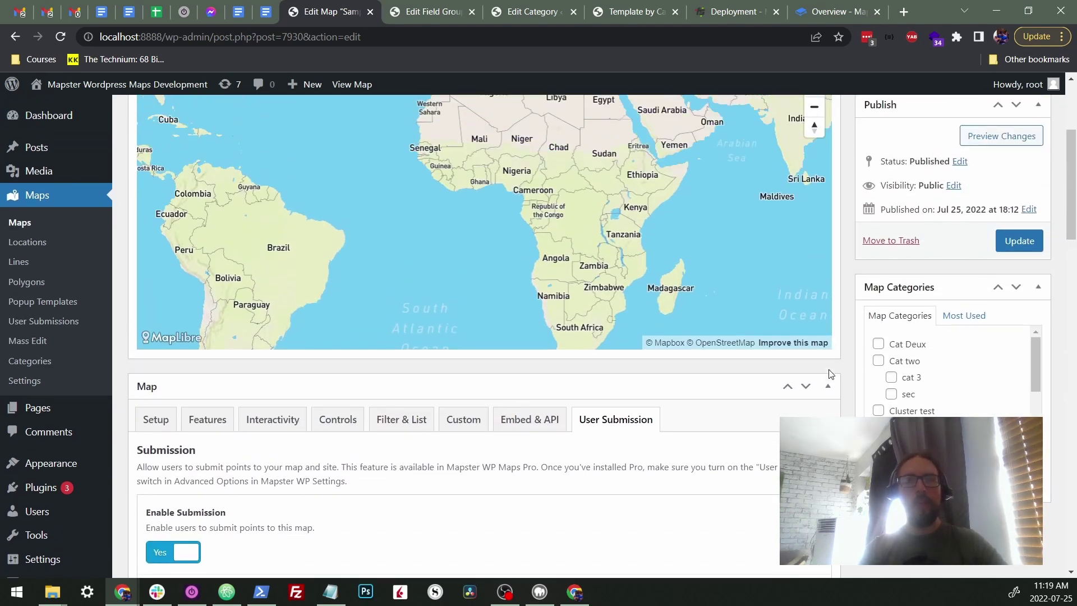
{"action": "scroll", "coordinate": [841, 370], "scroll_direction": "down", "scroll_amount": 3}
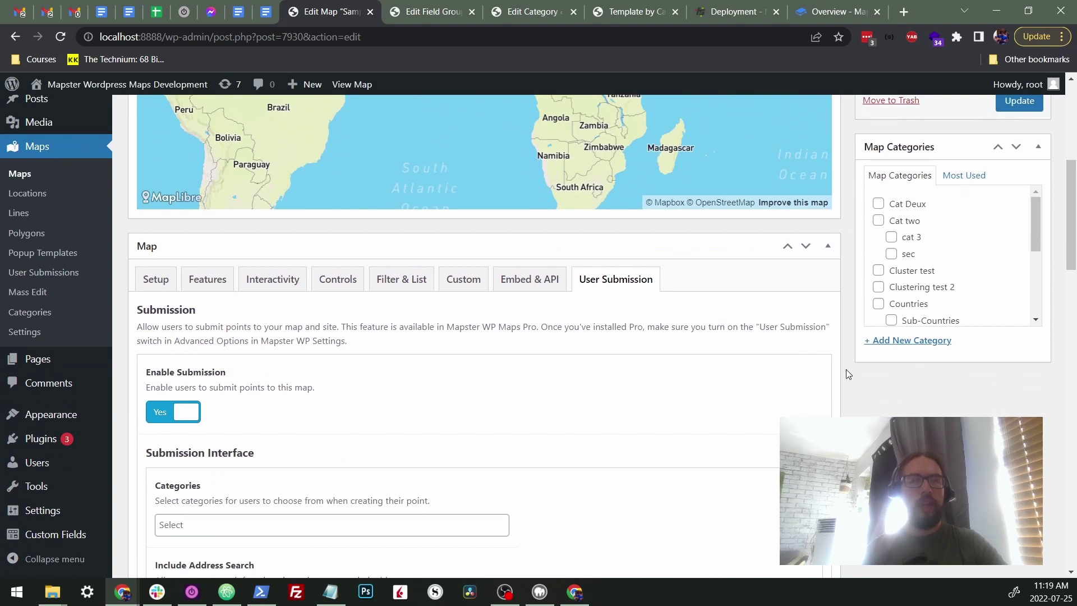